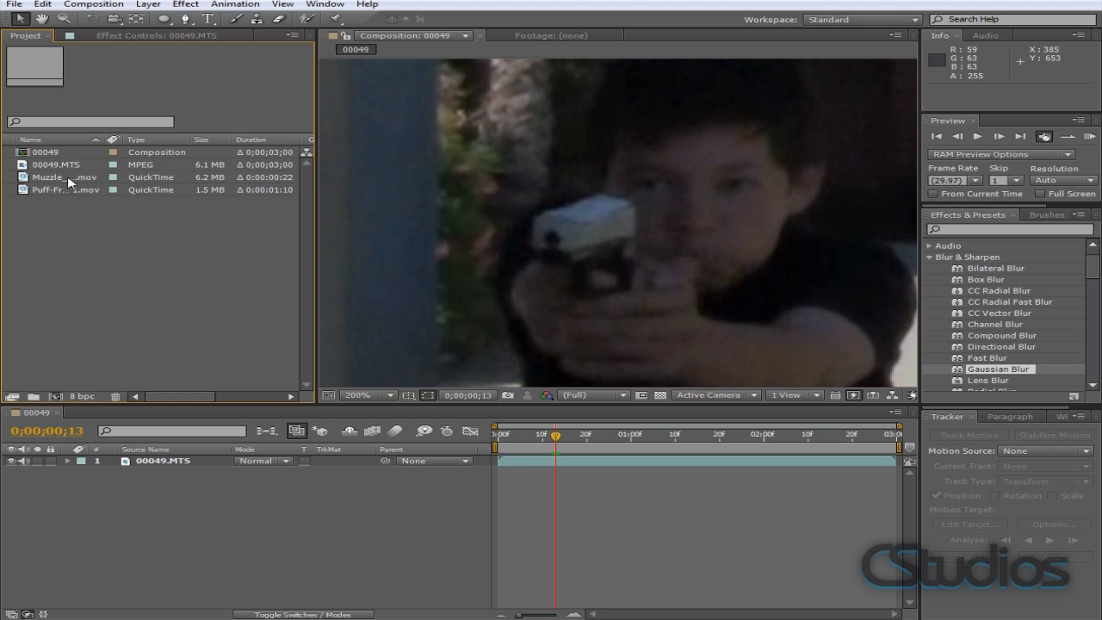
# Step: Select the Muzzle_Flash_Straight_10.mov footage and step the comp back to frame 13
pyautogui.click(71, 177)
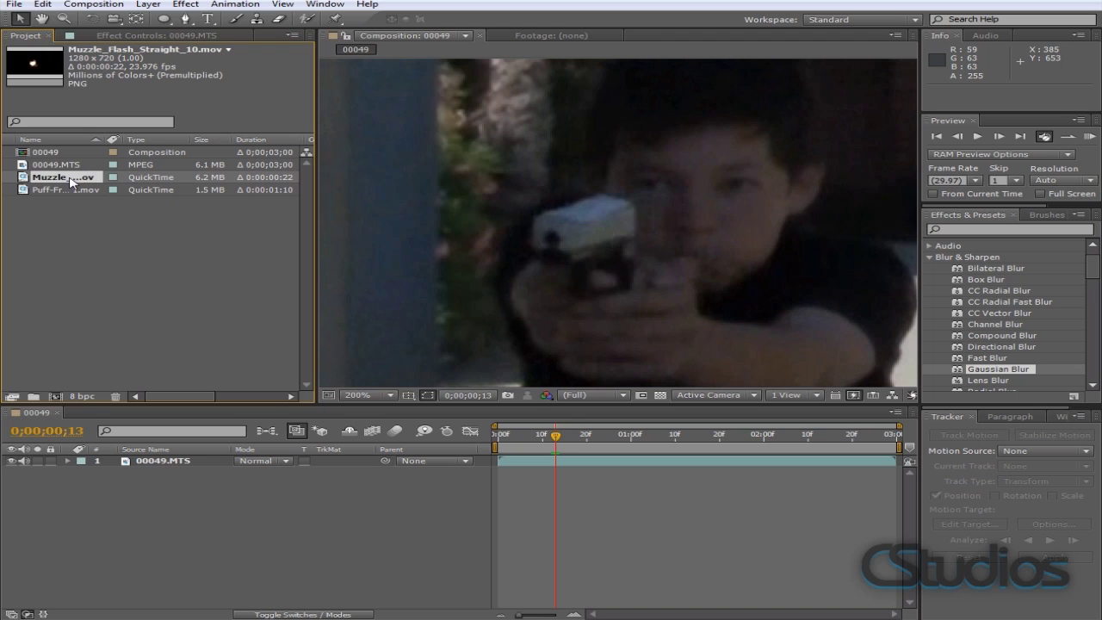
pyautogui.click(956, 136)
pyautogui.click(997, 137)
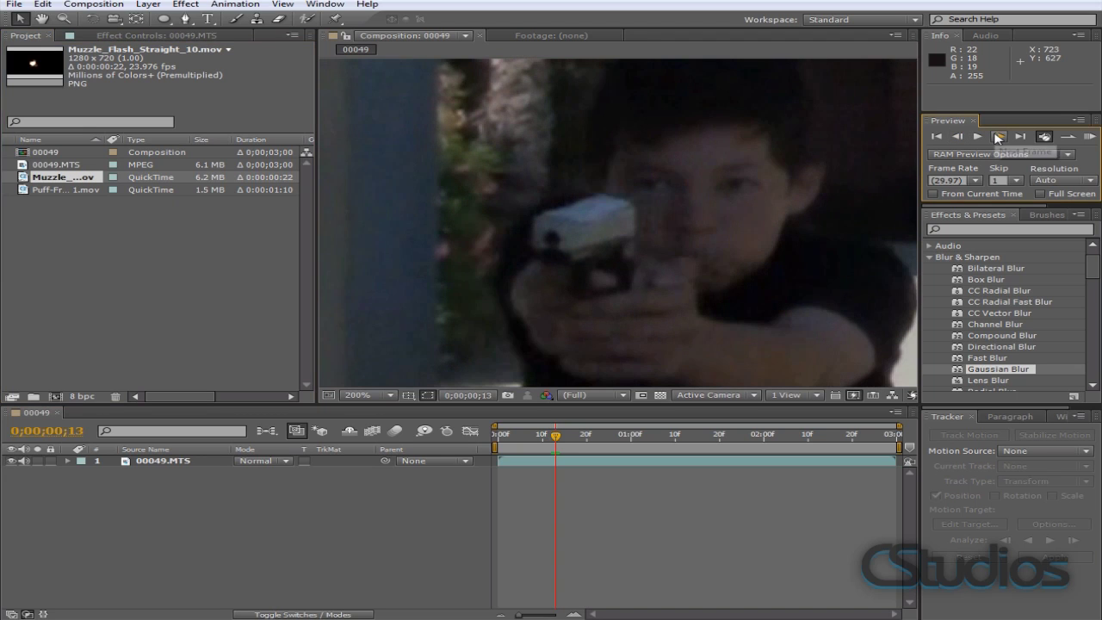
pyautogui.click(997, 138)
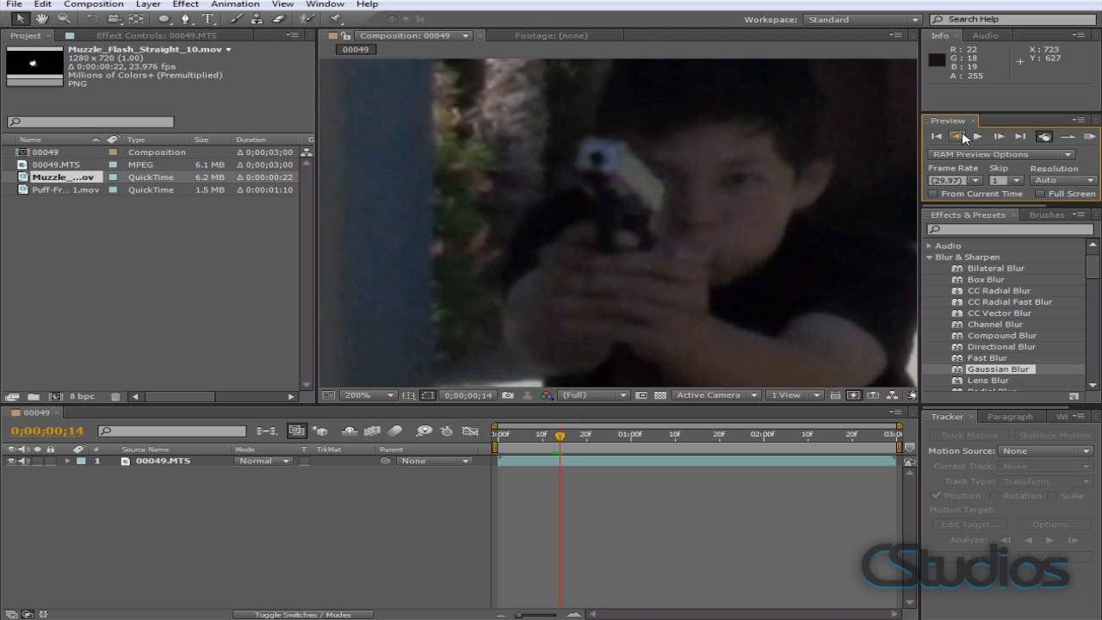
pyautogui.click(957, 136)
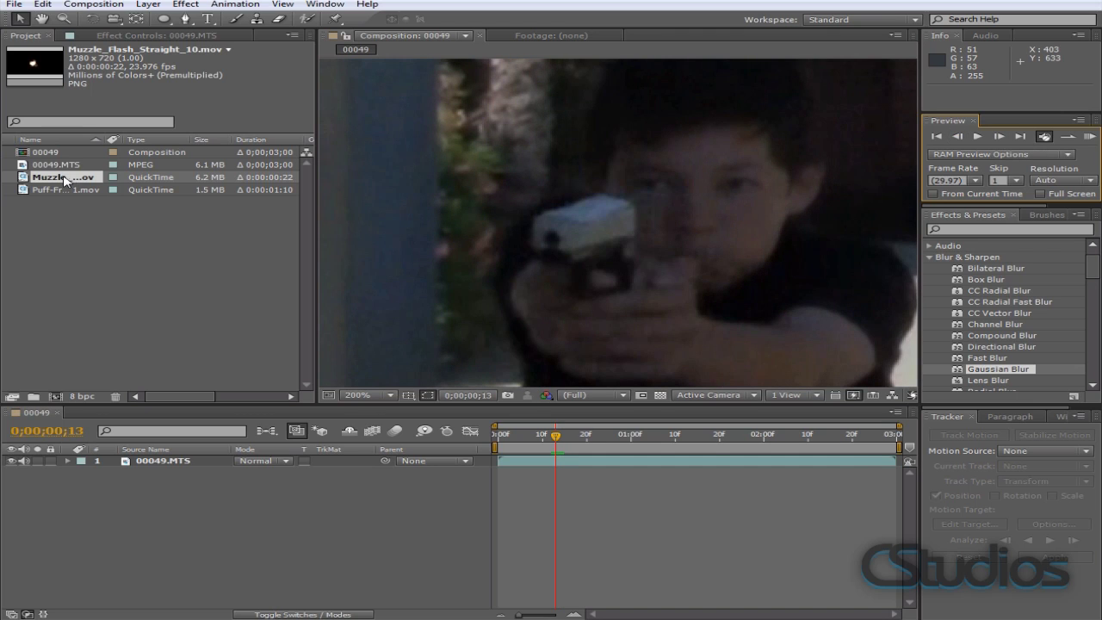
# Step: Add the flash clip at frame 13, scale it to about 85% and place it on the barrel
pyautogui.moveTo(59, 179)
pyautogui.mouseDown()
pyautogui.moveTo(603, 470)
pyautogui.moveTo(569, 465)
pyautogui.mouseUp()
pyautogui.moveTo(632, 236); pyautogui.dragTo(471, 293)
pyautogui.scroll(-4, 911, 76)
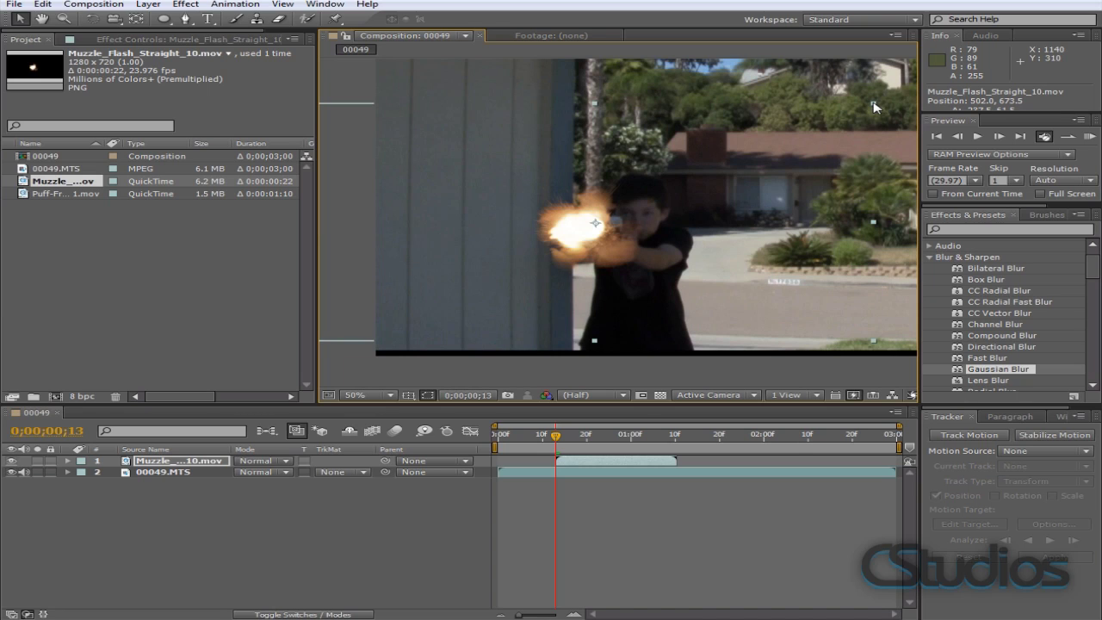
pyautogui.moveTo(874, 103); pyautogui.dragTo(824, 122)
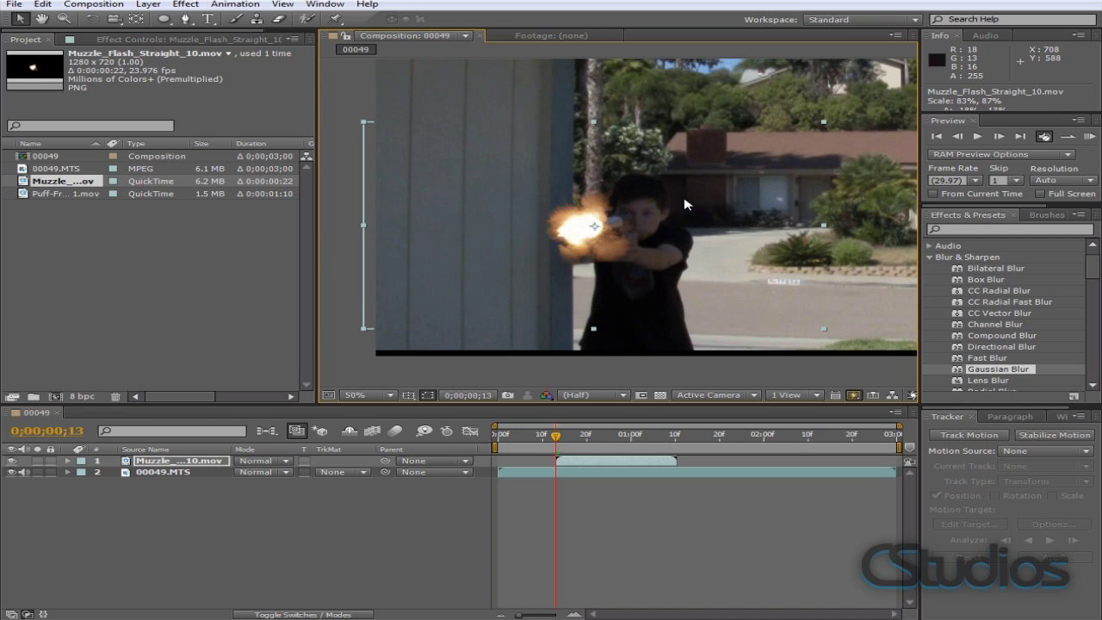
pyautogui.scroll(4, 619, 220)
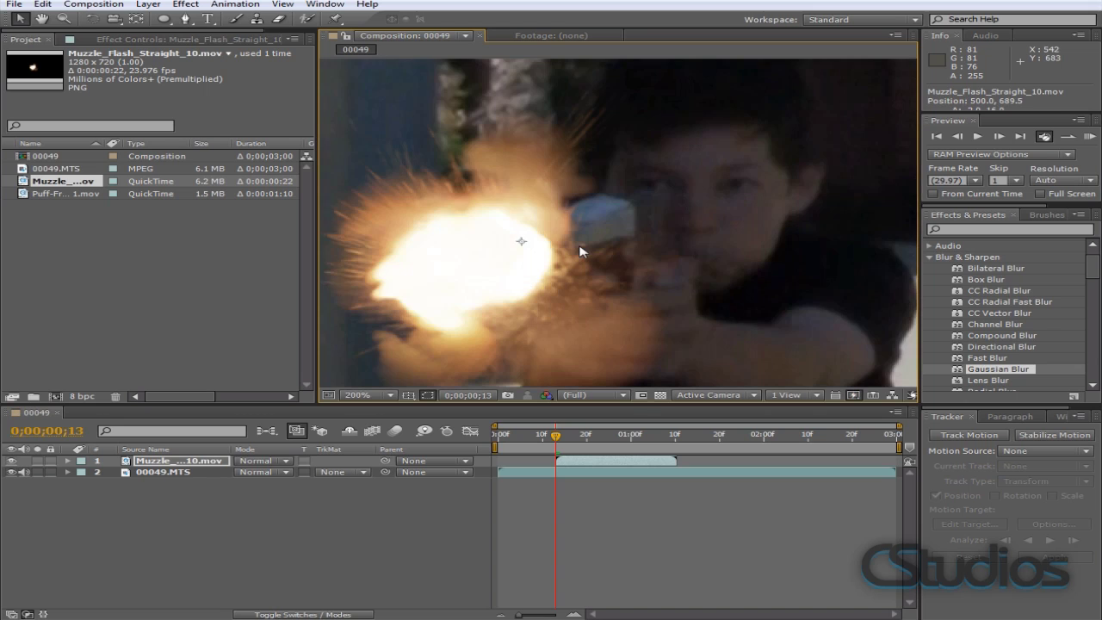
pyautogui.moveTo(580, 251); pyautogui.dragTo(528, 272)
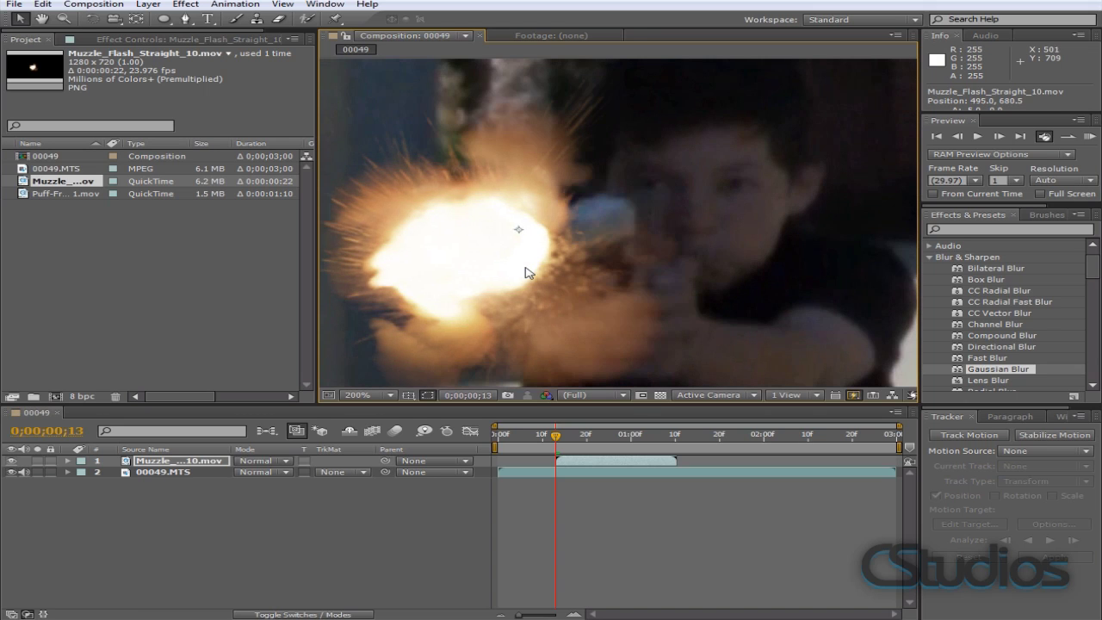
pyautogui.scroll(-2, 527, 272)
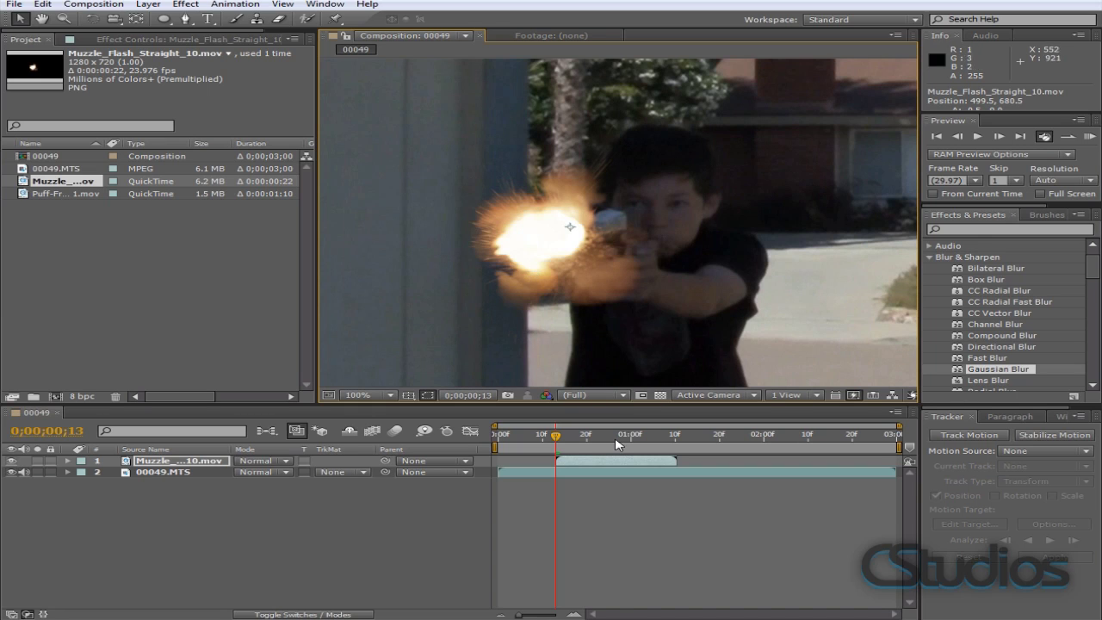
# Step: Set the muzzle flash layer's blending mode to Screen
pyautogui.rightClick(613, 463)
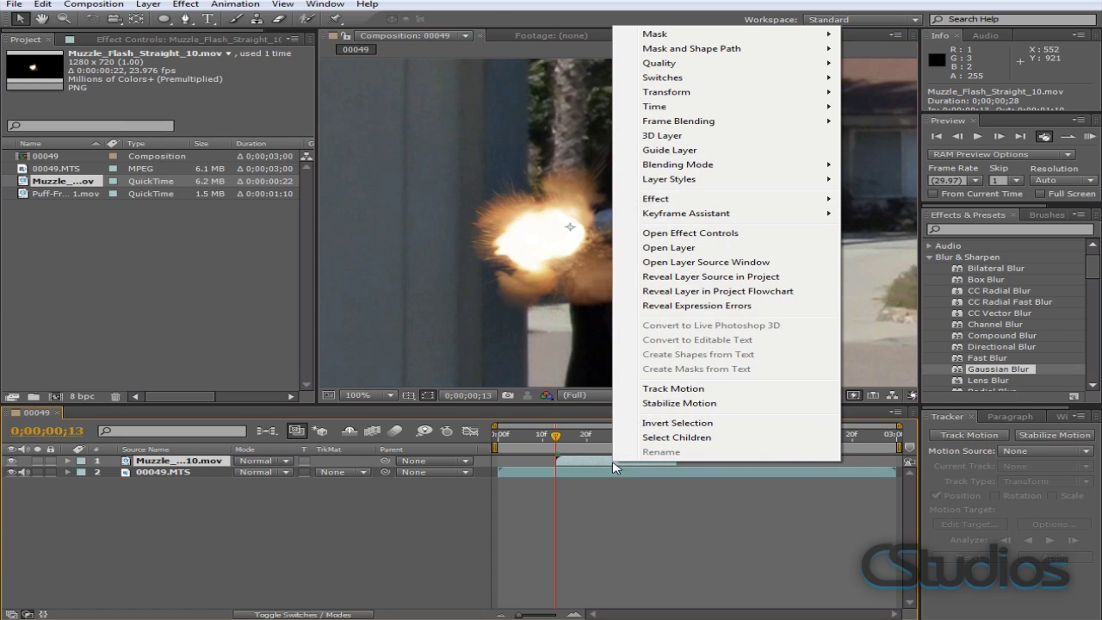
pyautogui.click(410, 545)
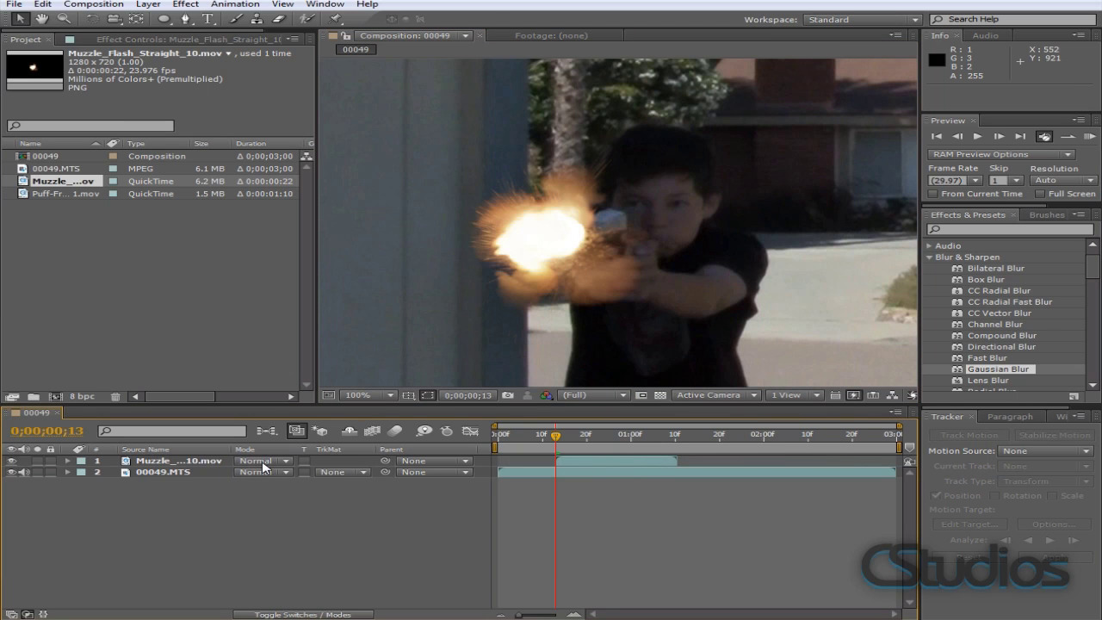
pyautogui.click(285, 463)
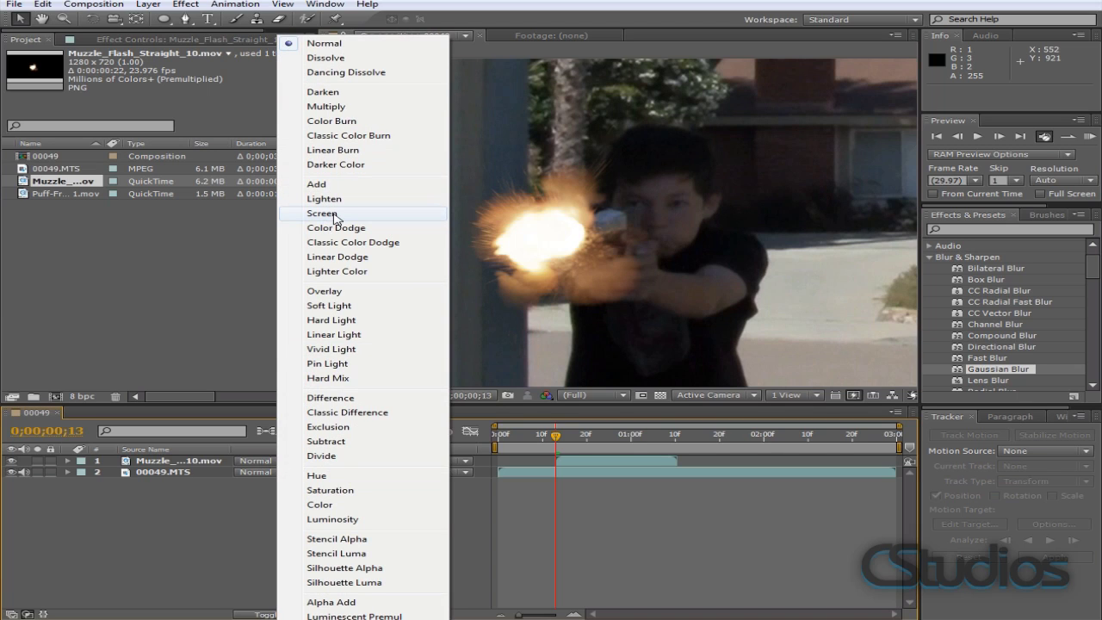
pyautogui.click(334, 213)
pyautogui.scroll(-3, 1023, 340)
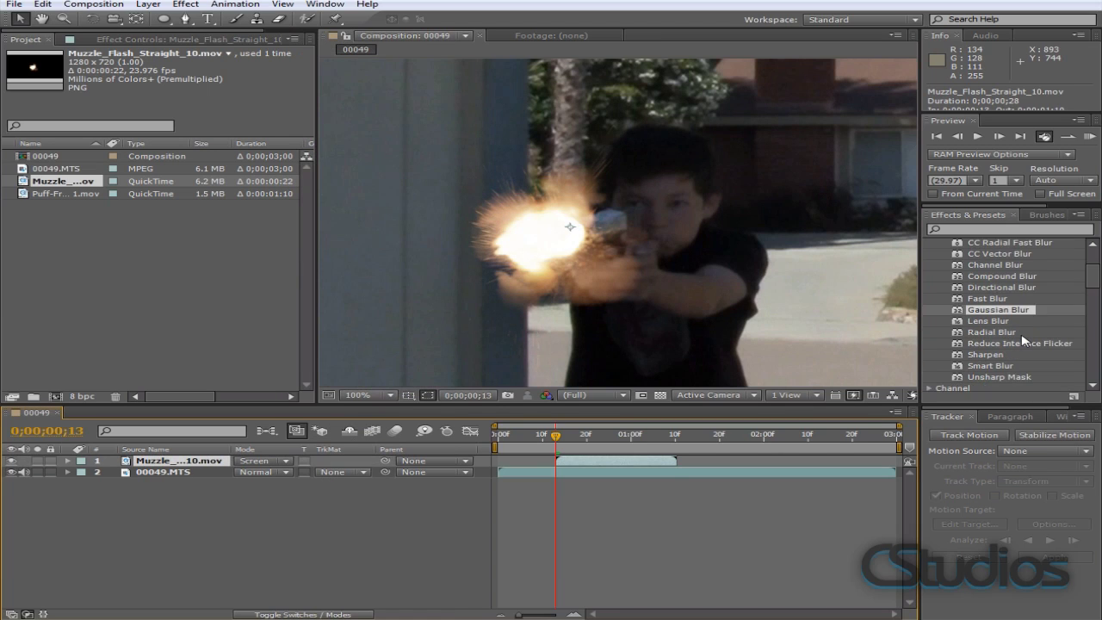
pyautogui.scroll(-10, 1024, 340)
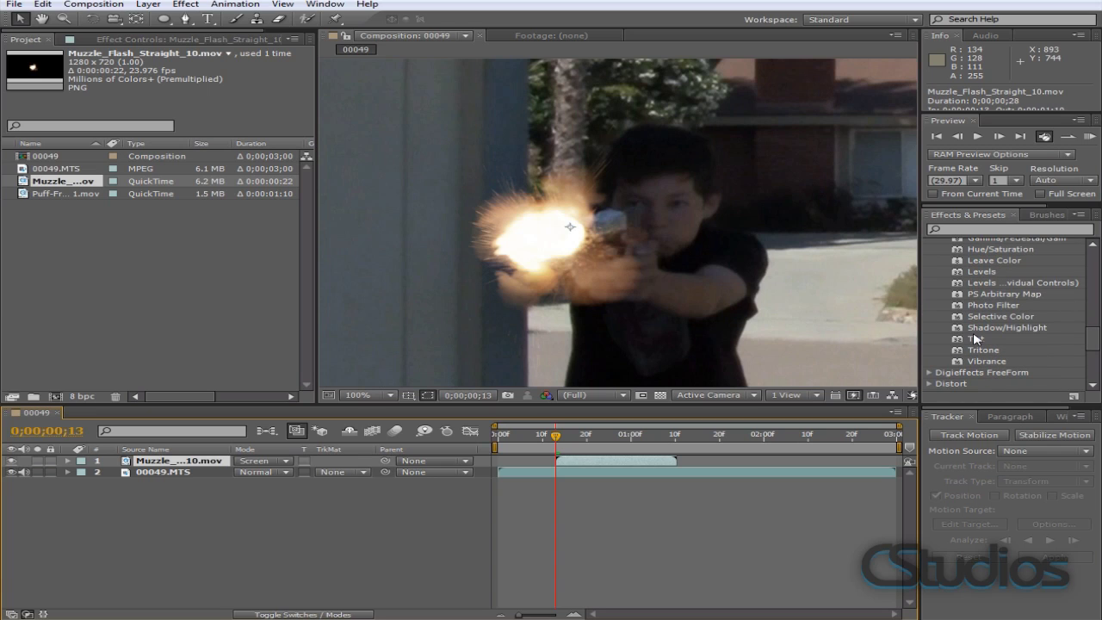
# Step: Apply Tint to the muzzle flash layer with Amount to Tint at 20%
pyautogui.moveTo(976, 339); pyautogui.dragTo(631, 465)
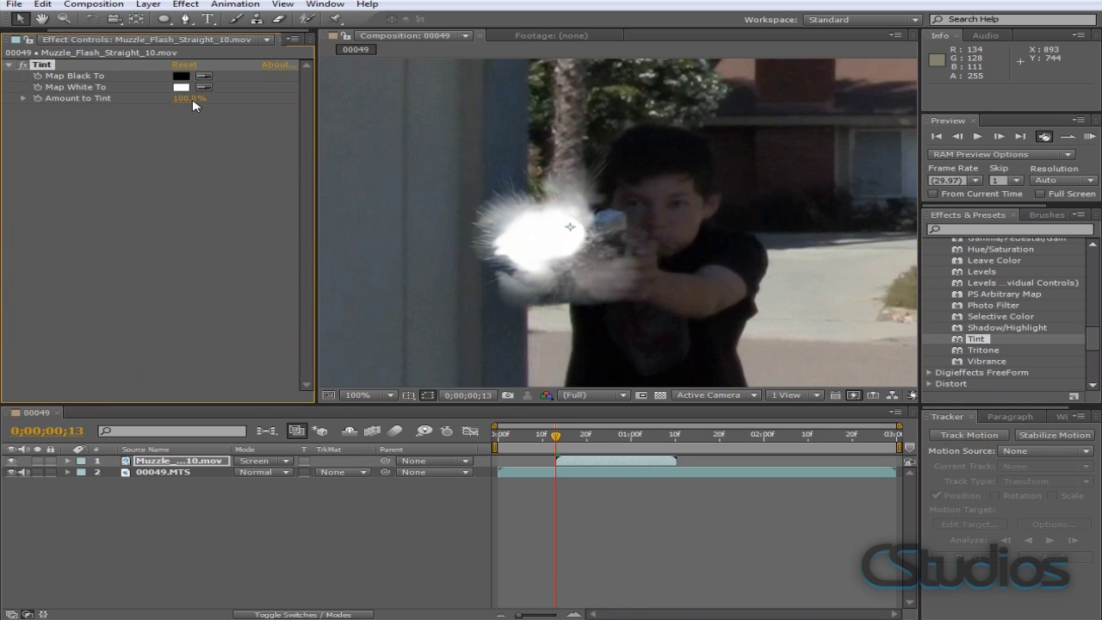
pyautogui.click(193, 101)
pyautogui.write('20')
pyautogui.press('Return')
pyautogui.click(196, 5)
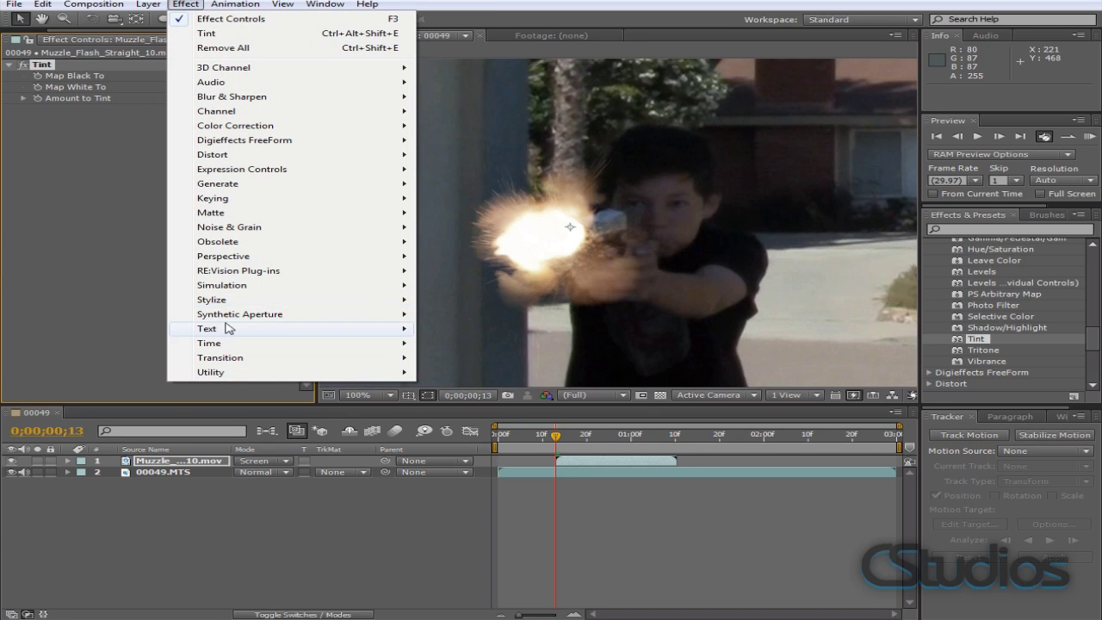
# Step: Apply Stylize > Glow to the flash with threshold 50%, radius 16 and intensity 0.4
pyautogui.moveTo(232, 301)
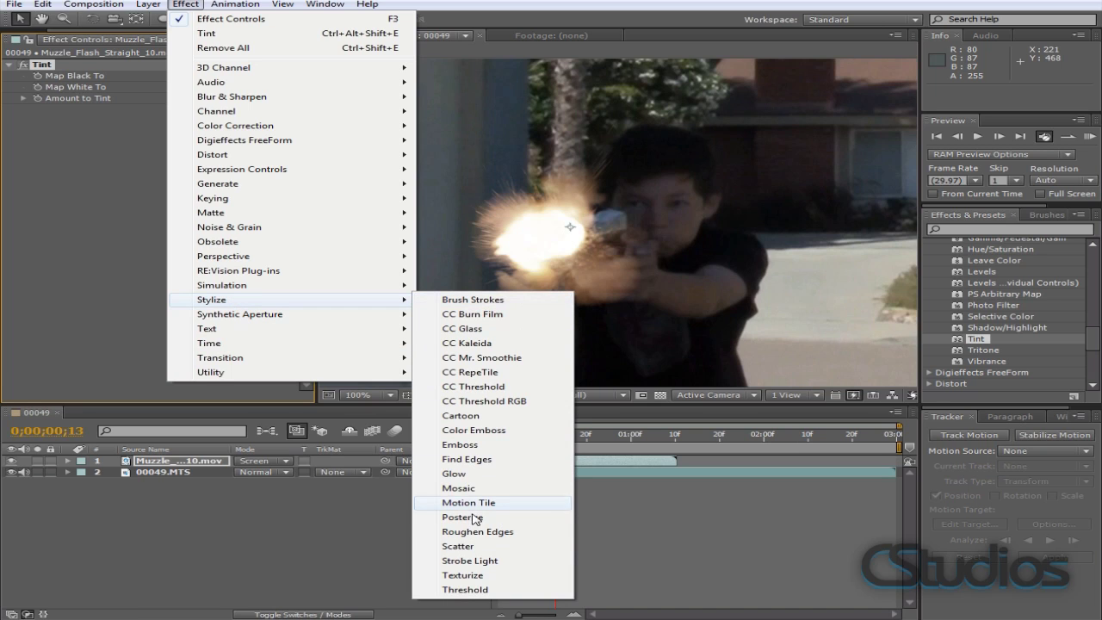
pyautogui.click(453, 474)
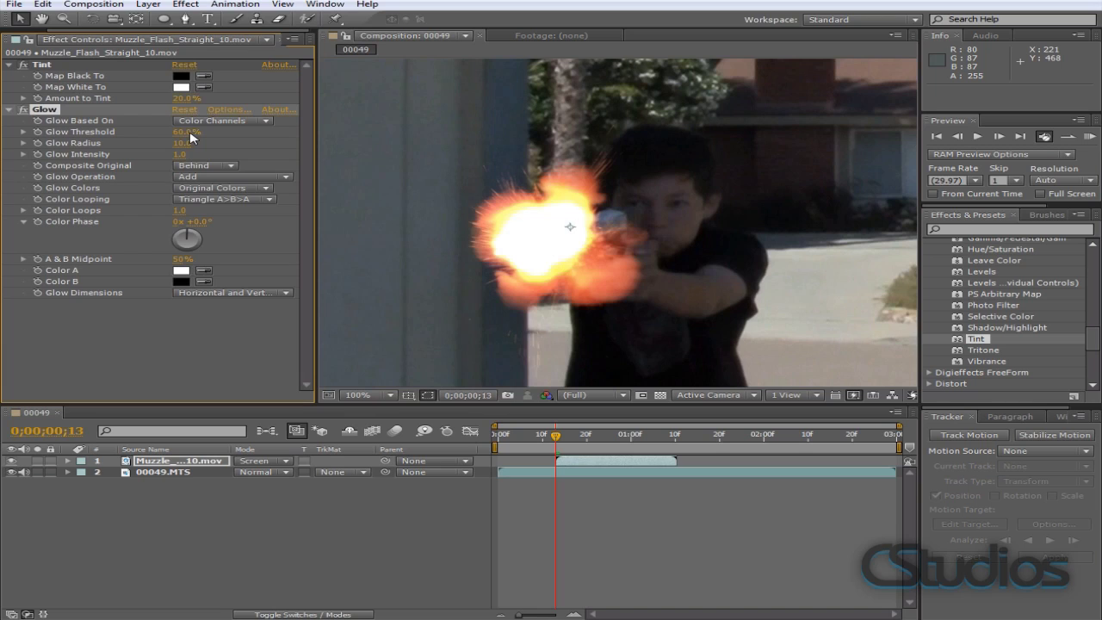
pyautogui.click(190, 134)
pyautogui.write('50')
pyautogui.press('Tab')
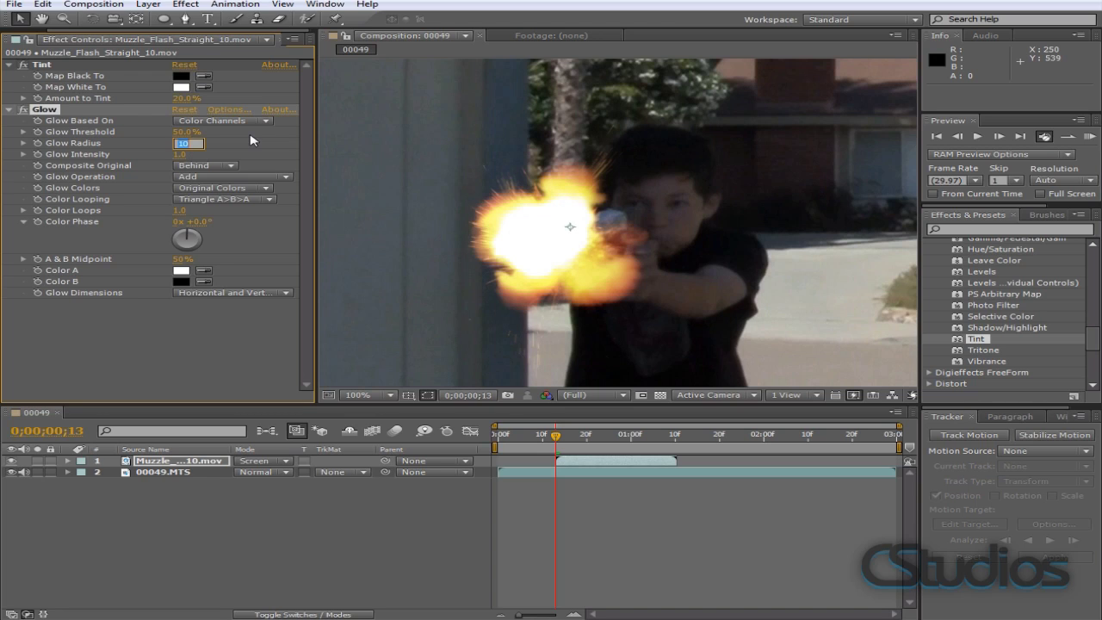
pyautogui.write('16')
pyautogui.press('Return')
pyautogui.click(180, 154)
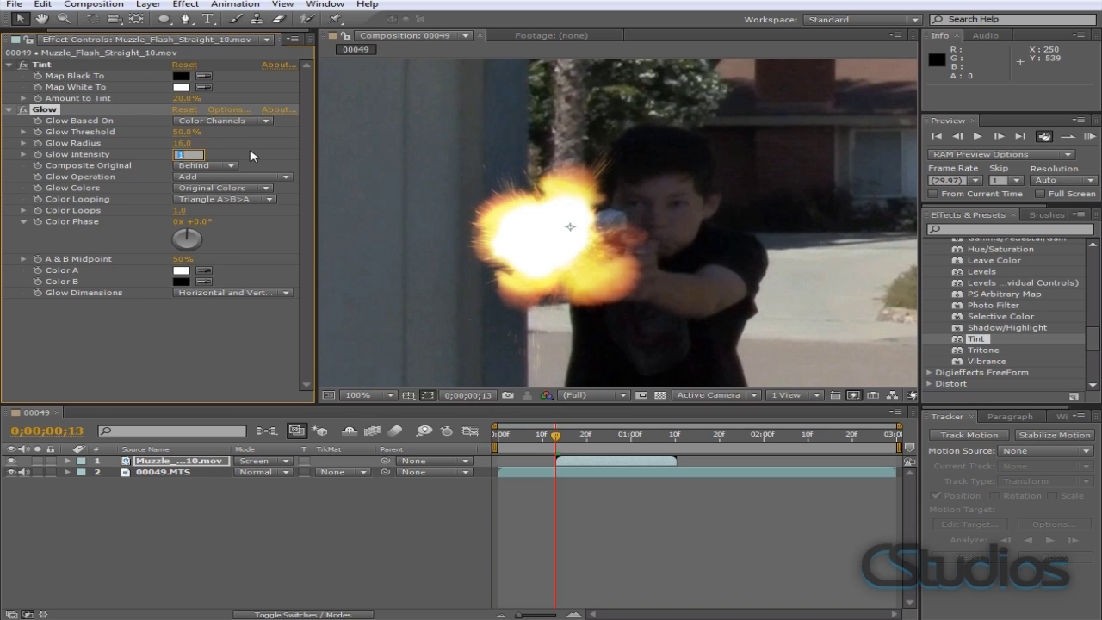
pyautogui.write('.4')
pyautogui.press('Return')
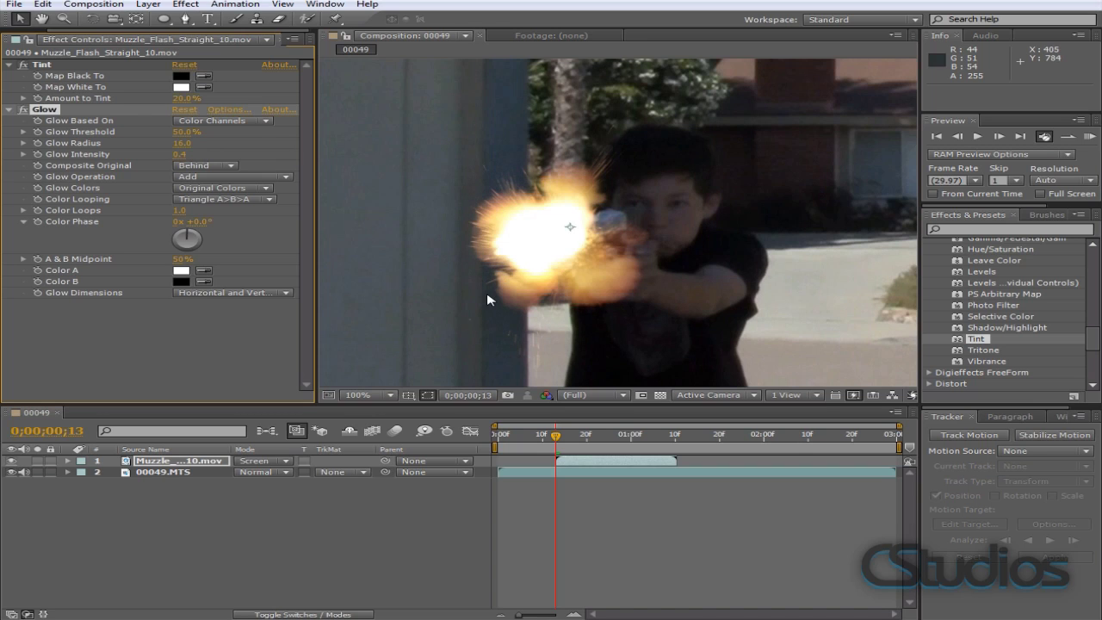
# Step: Time-stretch the muzzle flash layer to 70%, shortening it from 28 to 20 frames
pyautogui.rightClick(615, 465)
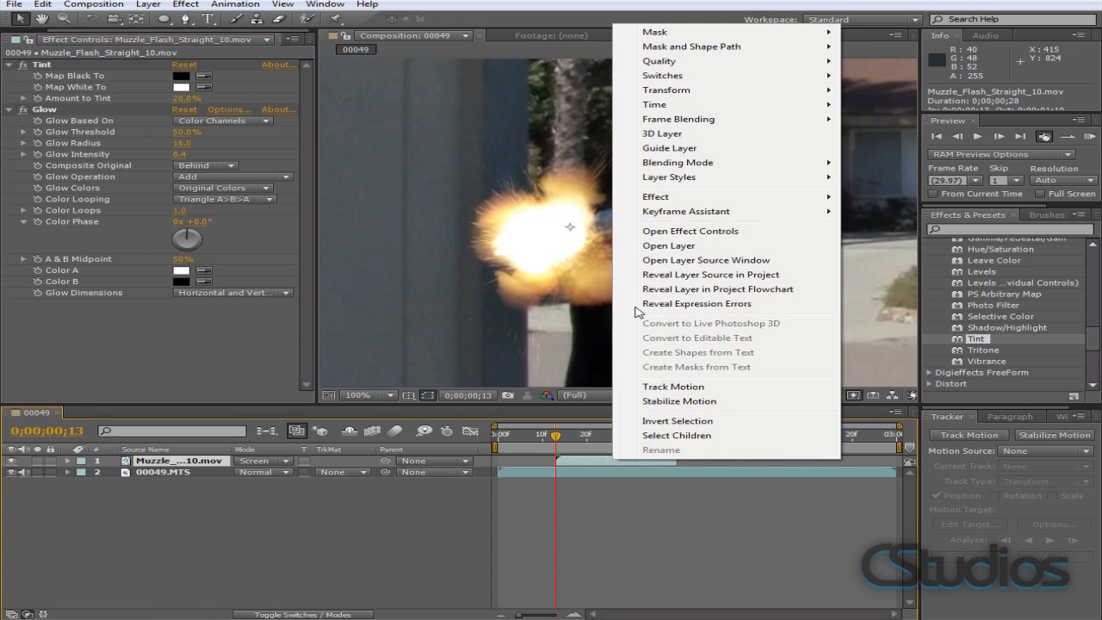
pyautogui.moveTo(675, 107)
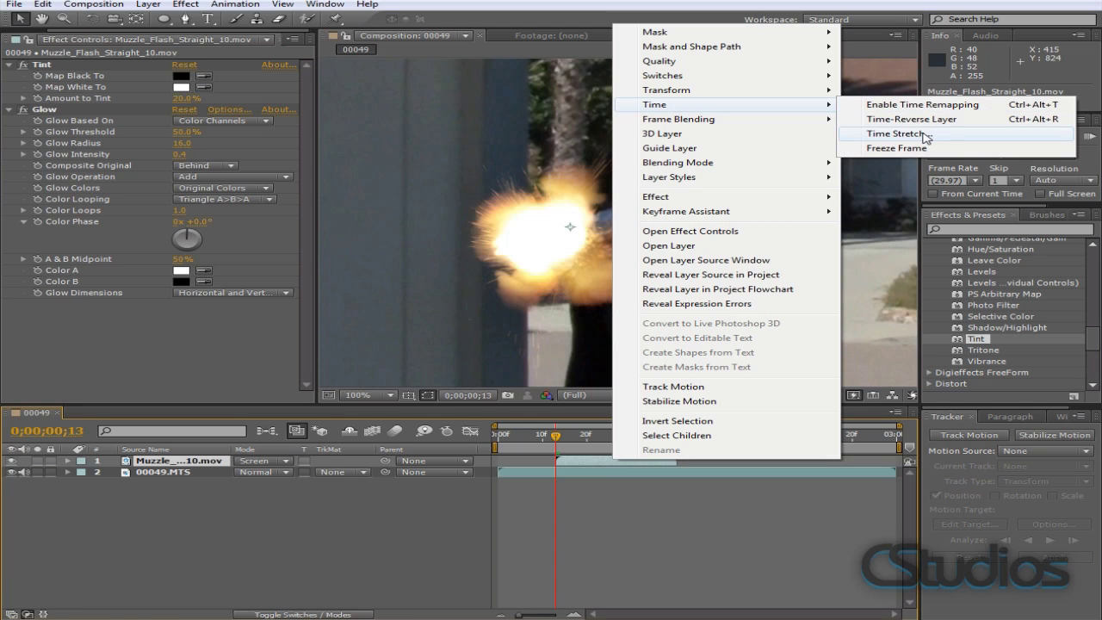
pyautogui.click(896, 134)
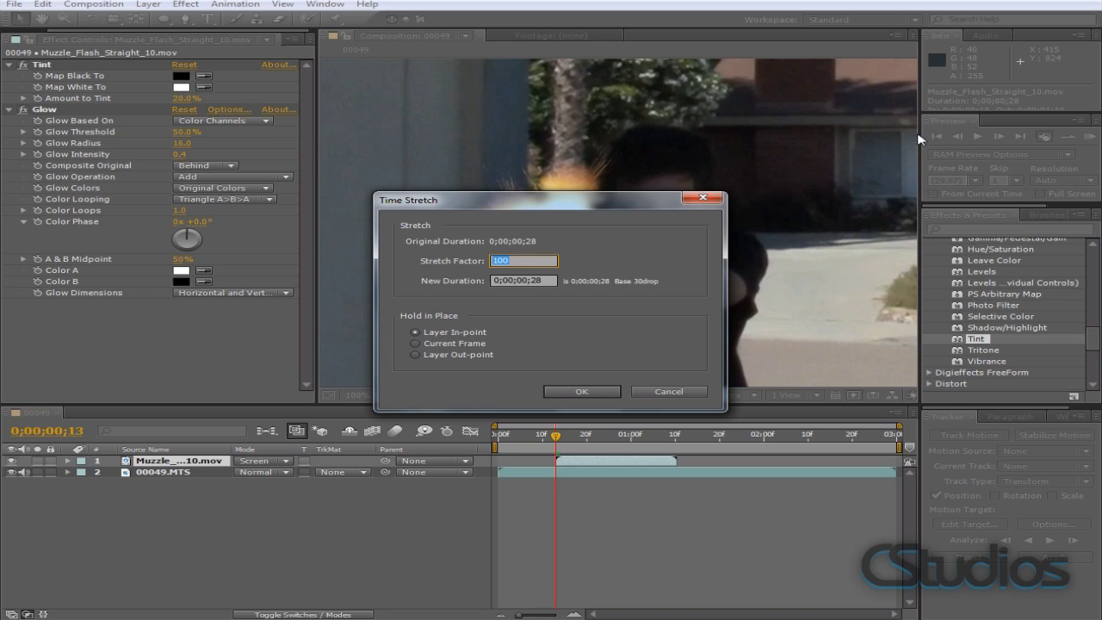
pyautogui.write('70')
pyautogui.click(581, 391)
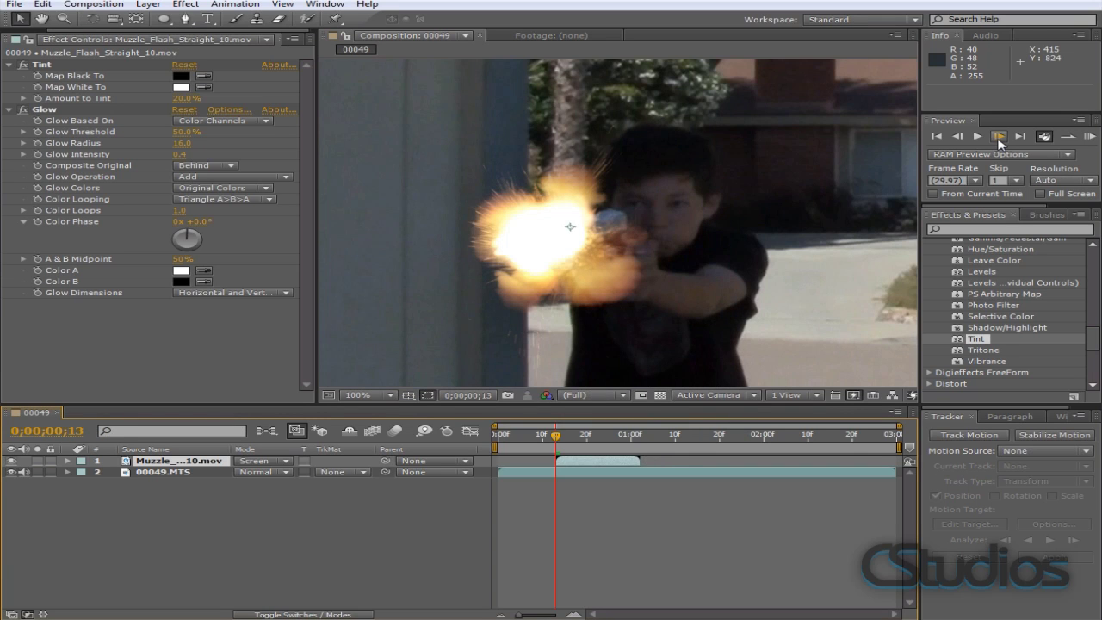
# Step: Check the flash around frame 13 and nudge it slightly left onto the barrel
pyautogui.click(999, 137)
pyautogui.click(956, 137)
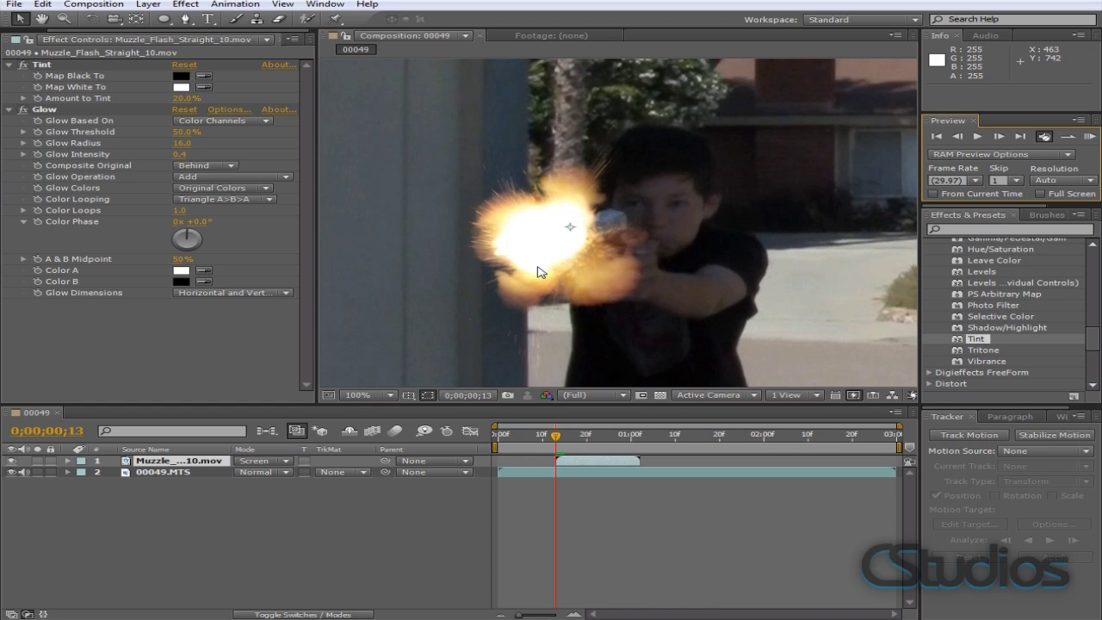
pyautogui.moveTo(540, 272); pyautogui.dragTo(538, 271)
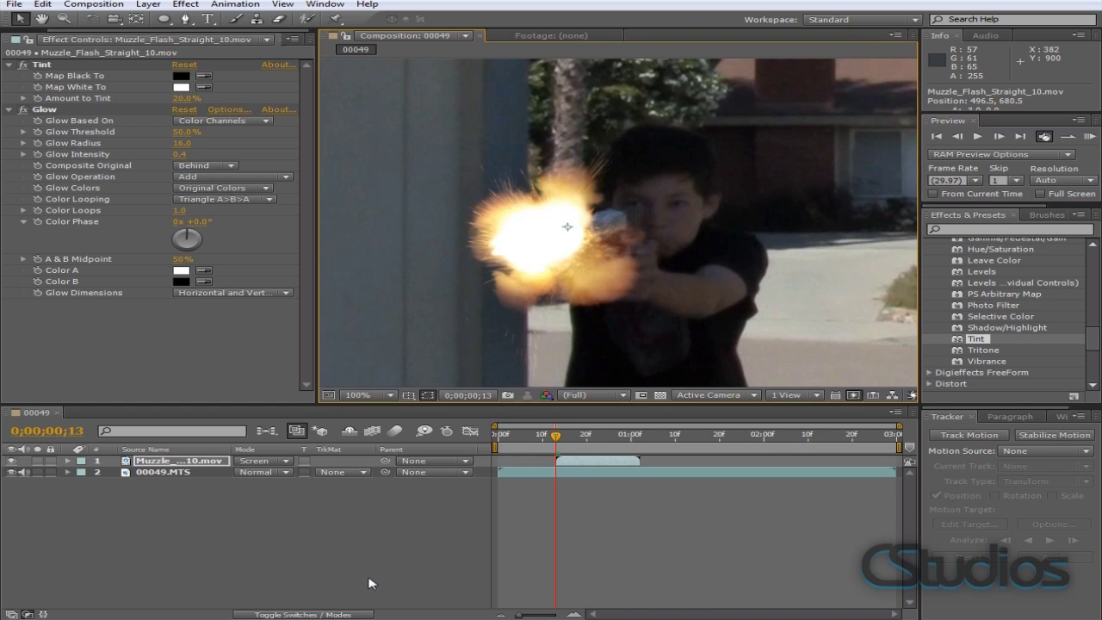
# Step: Duplicate the muzzle flash layer with Edit > Duplicate
pyautogui.click(41, 7)
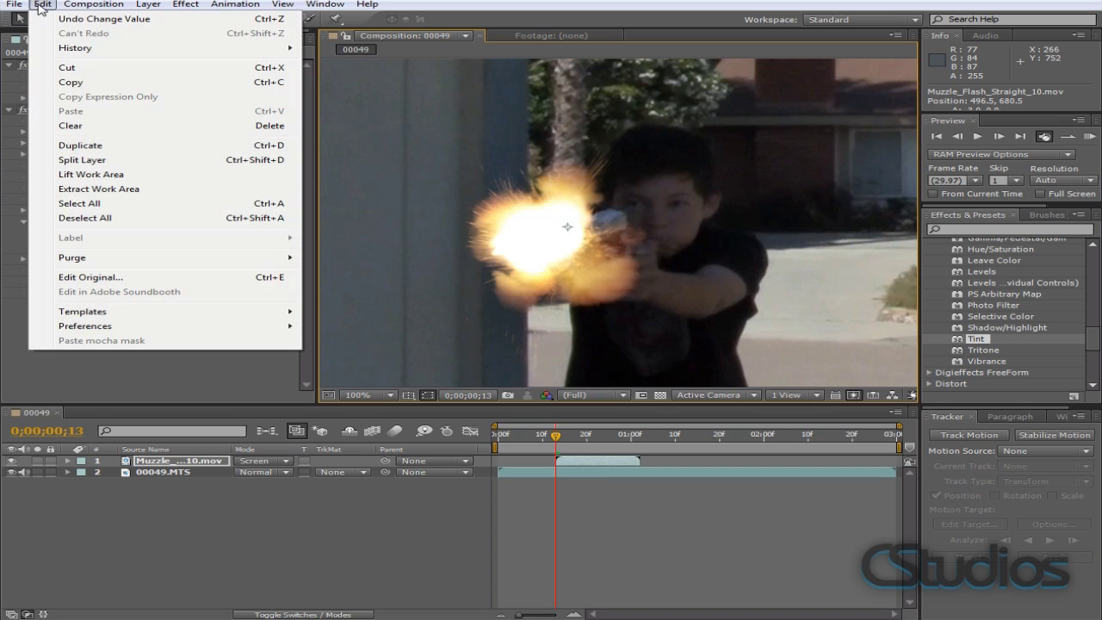
pyautogui.click(79, 145)
pyautogui.scroll(2, 1095, 331)
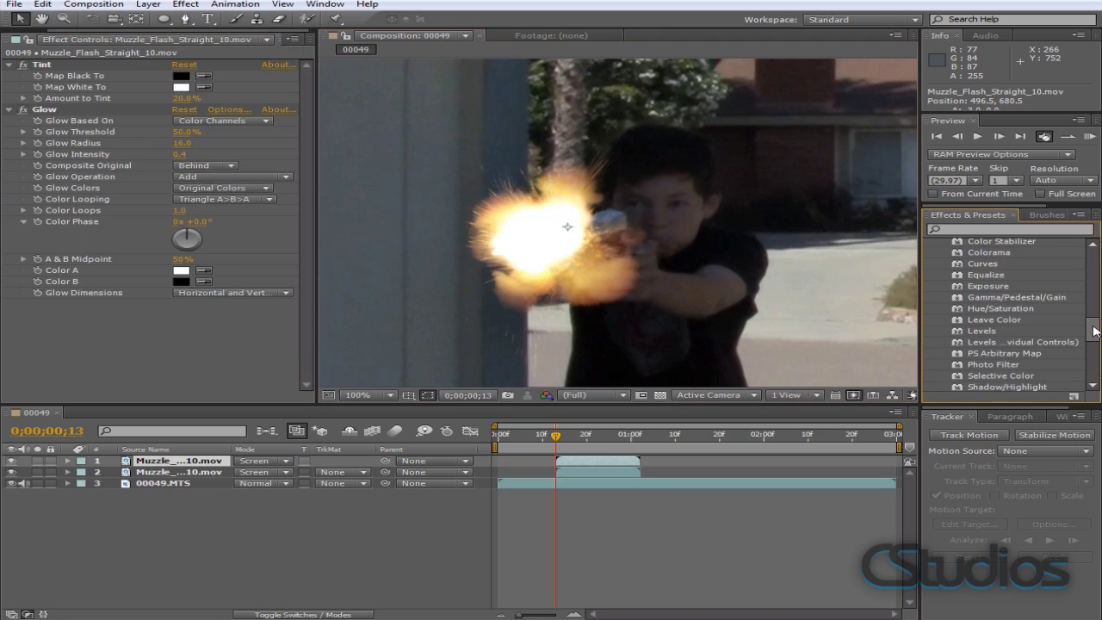
pyautogui.moveTo(1095, 331); pyautogui.dragTo(1095, 269)
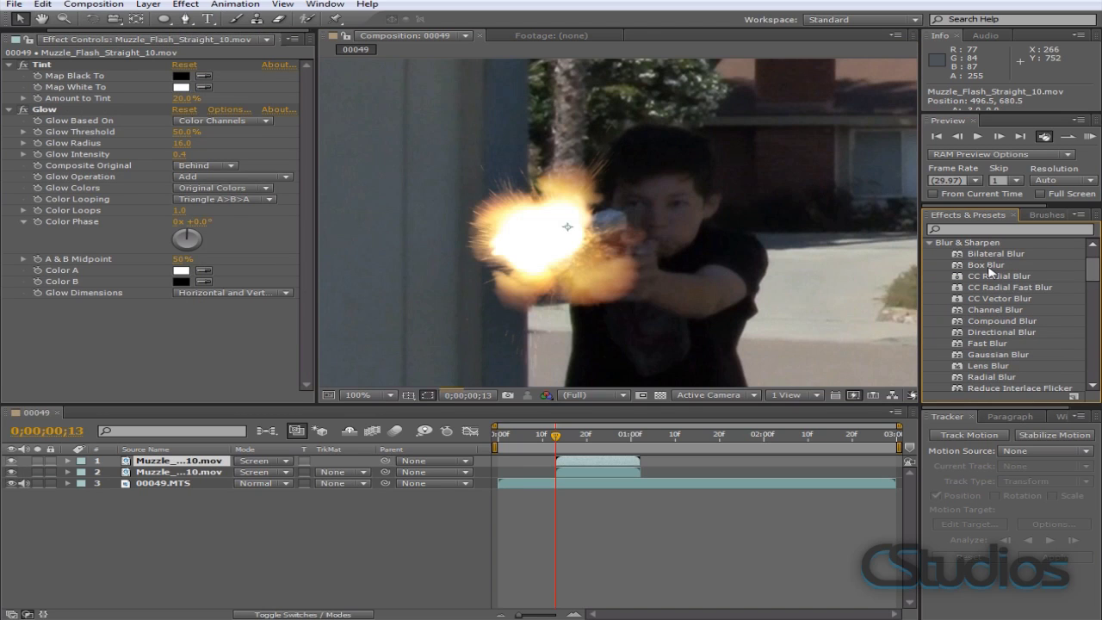
# Step: Apply Box Blur to the second flash layer with Blur Radius 100
pyautogui.moveTo(990, 270); pyautogui.dragTo(611, 476)
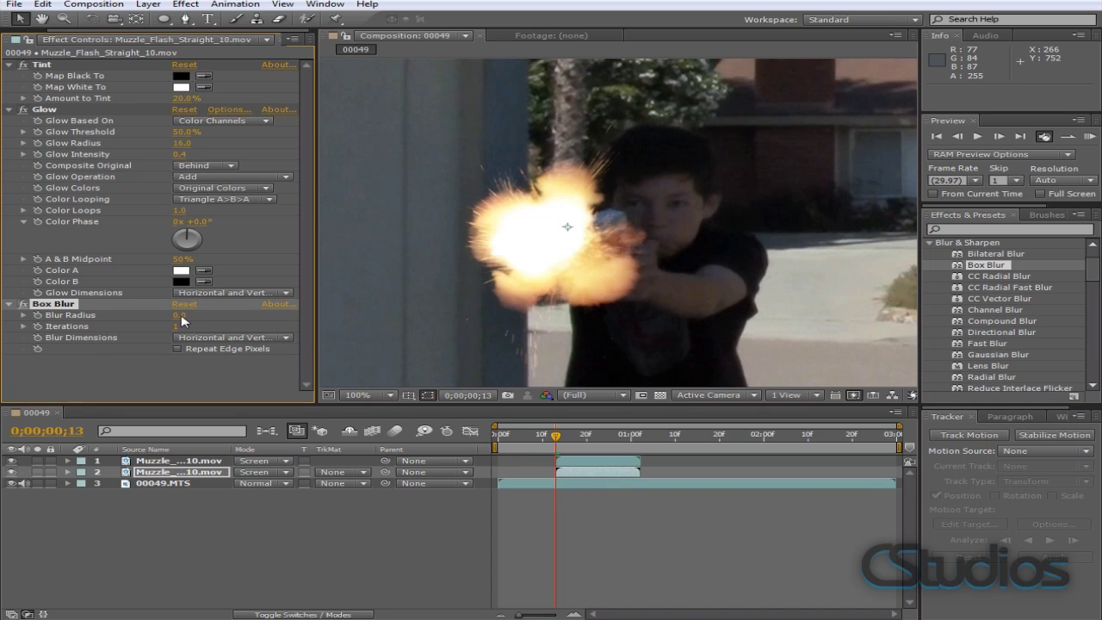
pyautogui.moveTo(181, 317); pyautogui.dragTo(184, 318)
pyautogui.click(183, 316)
pyautogui.write('10')
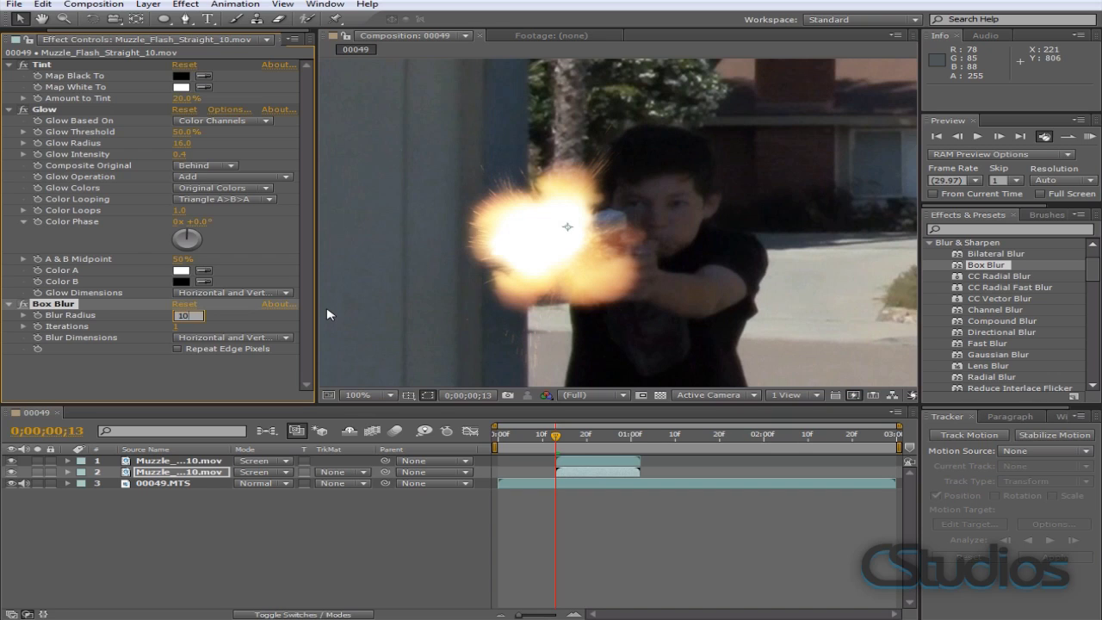
pyautogui.write('0')
pyautogui.press('Return')
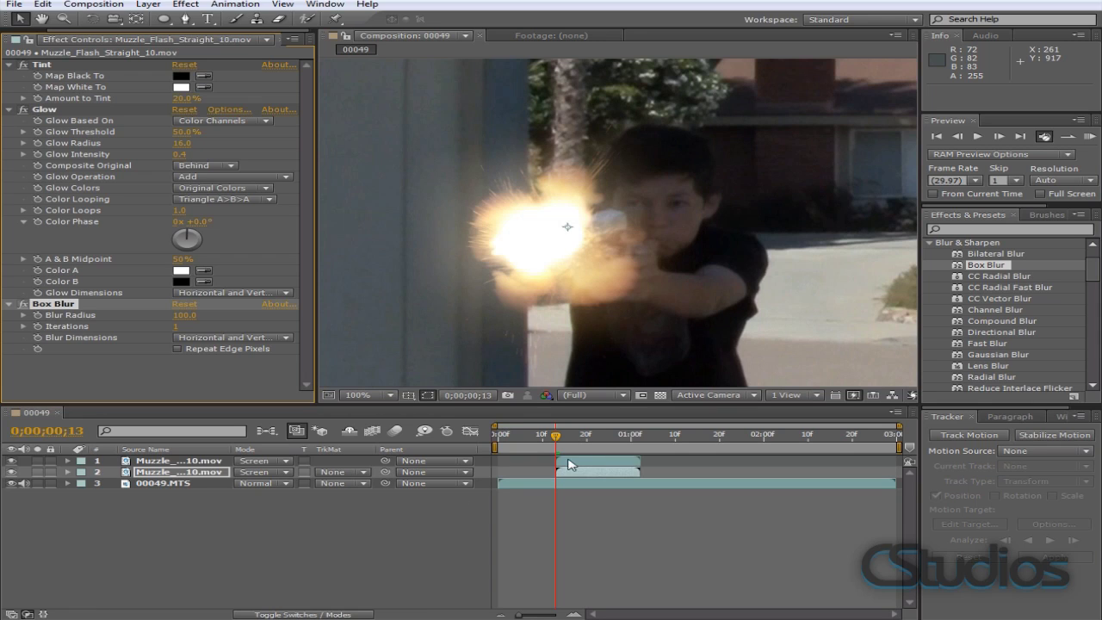
# Step: Hide both muzzle flash layers and duplicate the 00049.MTS footage layer
pyautogui.click(11, 465)
pyautogui.click(11, 472)
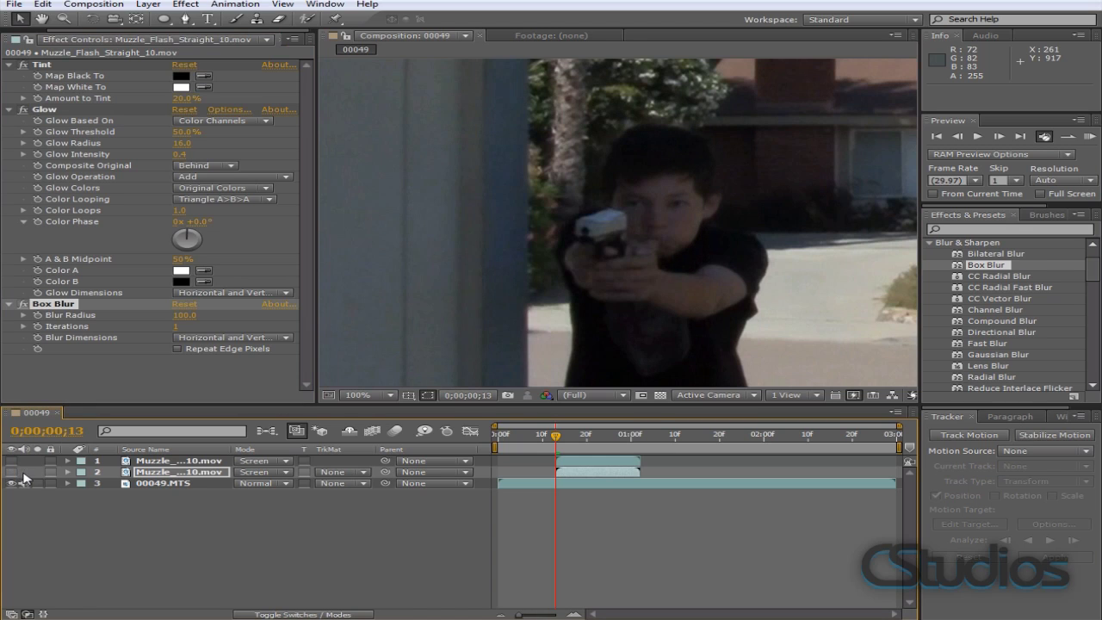
pyautogui.click(164, 486)
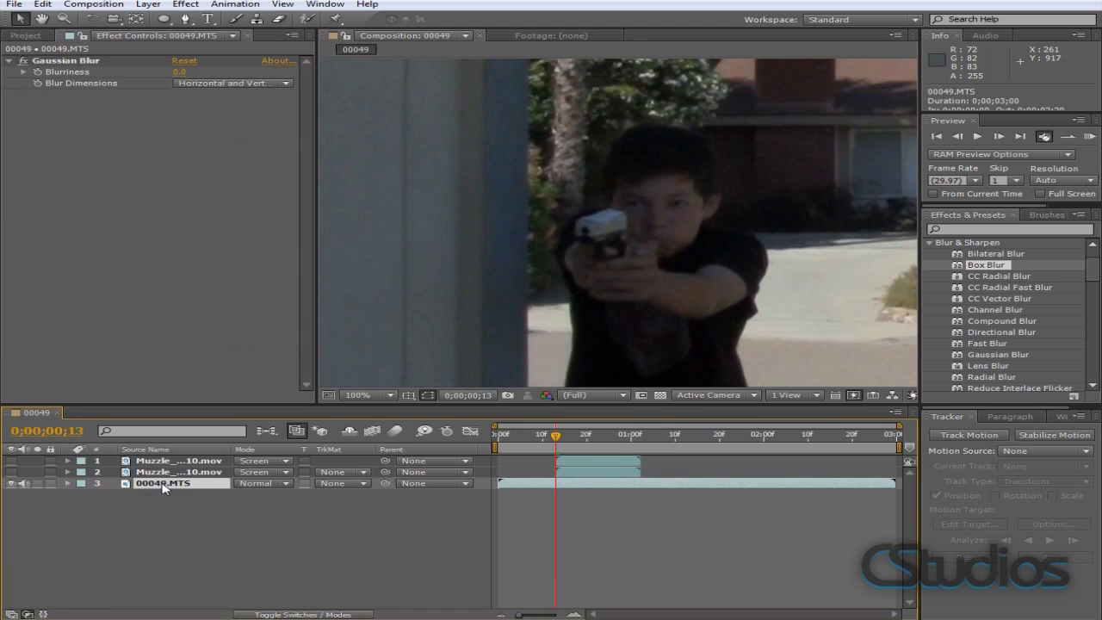
pyautogui.click(43, 5)
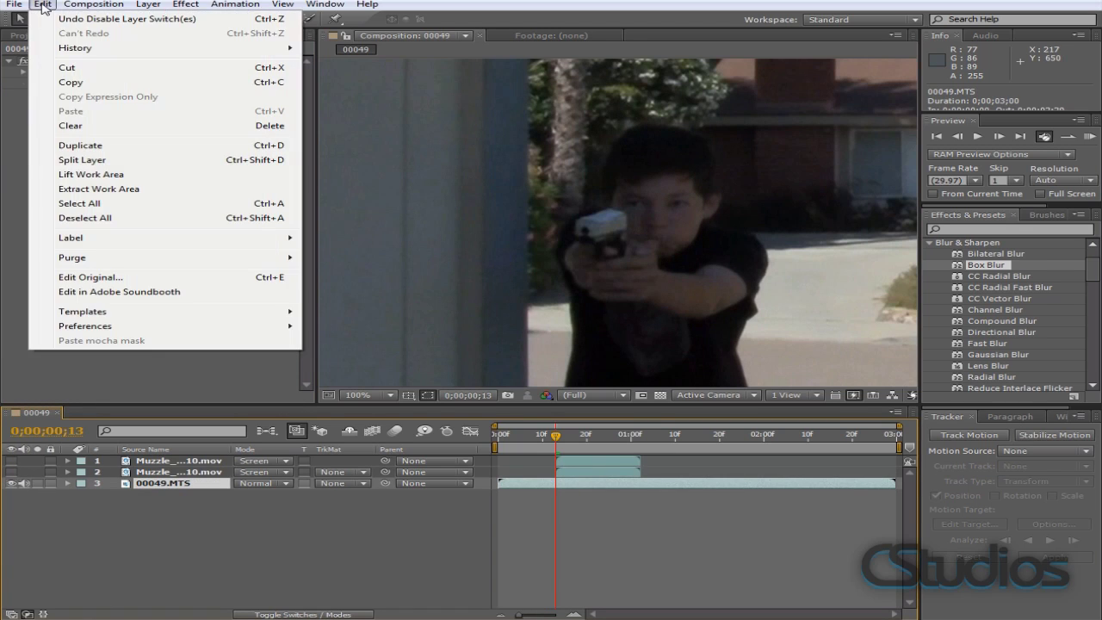
pyautogui.click(87, 148)
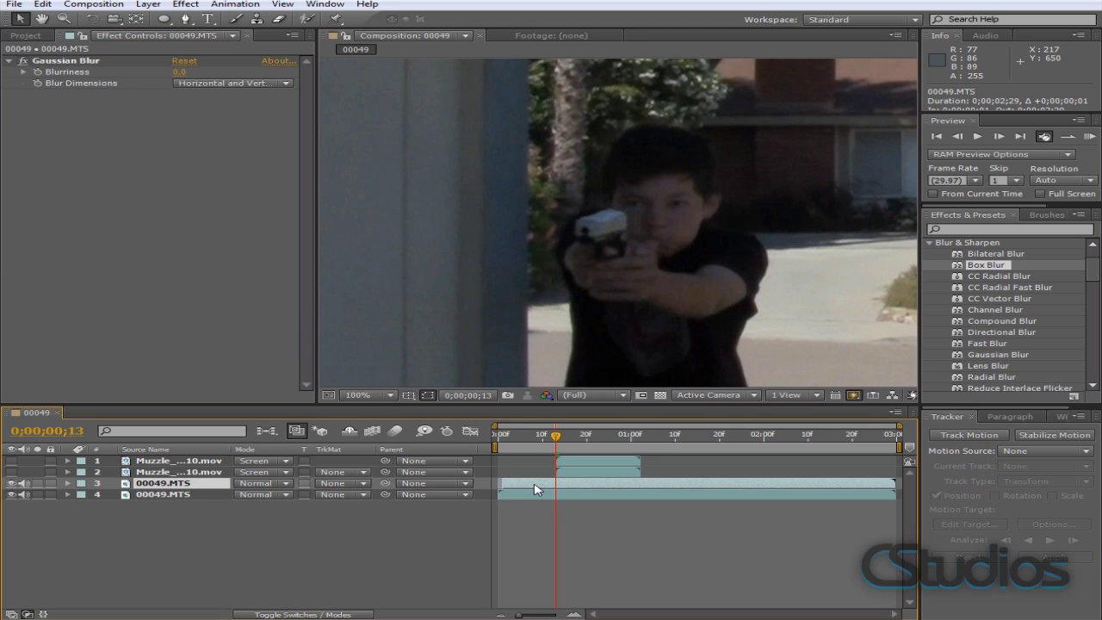
# Step: Trim the footage copy so it spans only frame 13
pyautogui.hotkey('alt', '[')
pyautogui.moveTo(896, 488); pyautogui.dragTo(558, 488)
pyautogui.scroll(4, 620, 203)
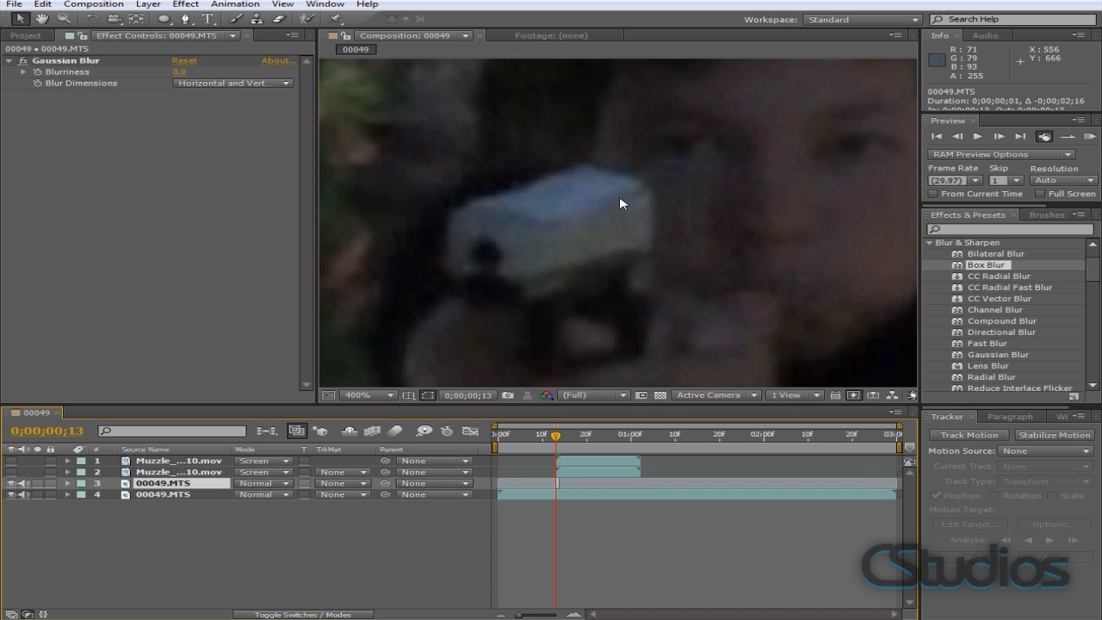
pyautogui.click(184, 19)
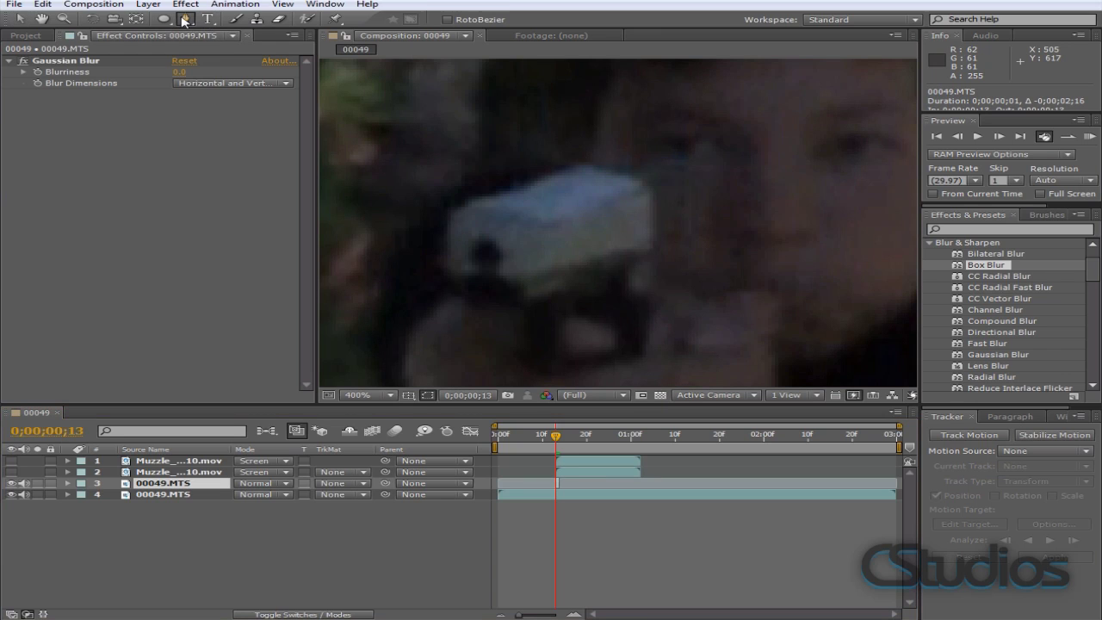
# Step: Draw a closed six-point mask around the gun slide on the footage copy
pyautogui.click(473, 200)
pyautogui.click(551, 216)
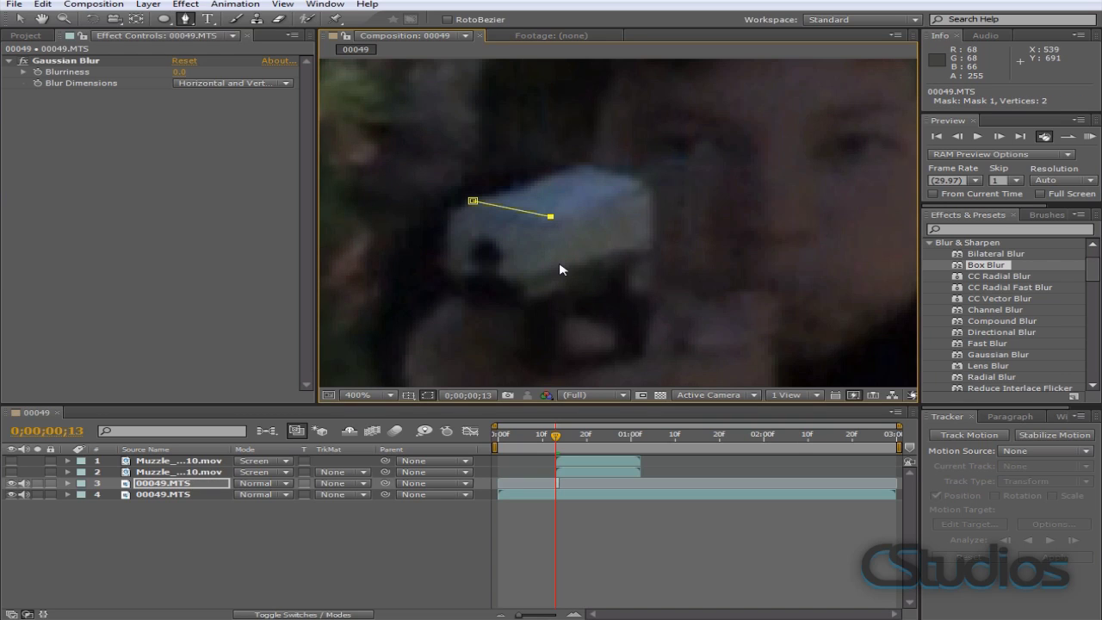
pyautogui.click(559, 266)
pyautogui.click(648, 235)
pyautogui.click(645, 187)
pyautogui.click(569, 169)
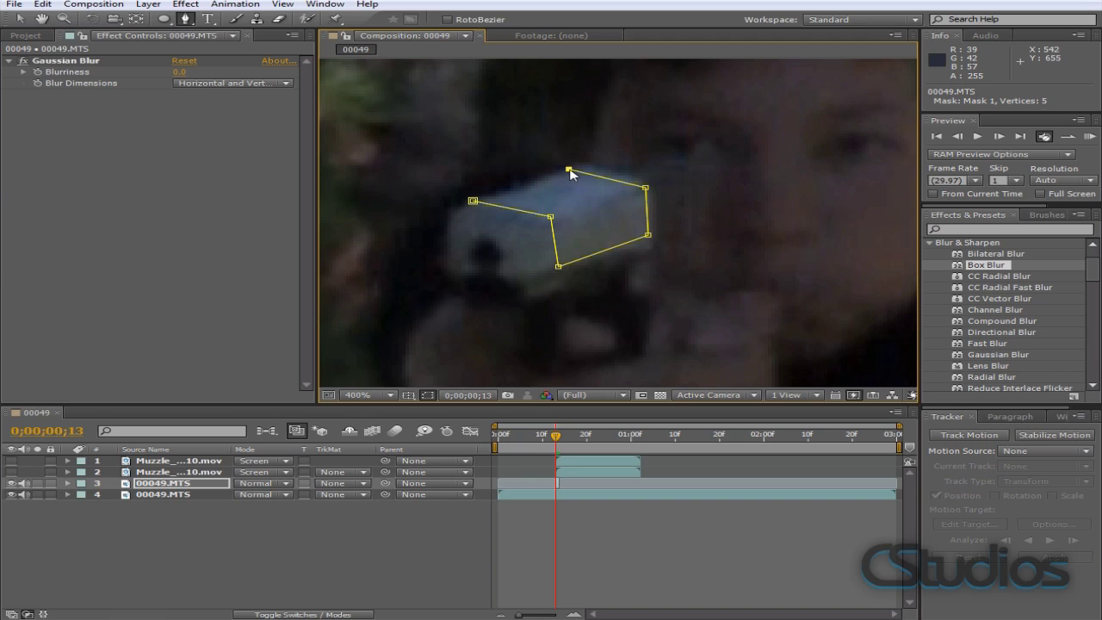
pyautogui.click(472, 201)
pyautogui.press('v')
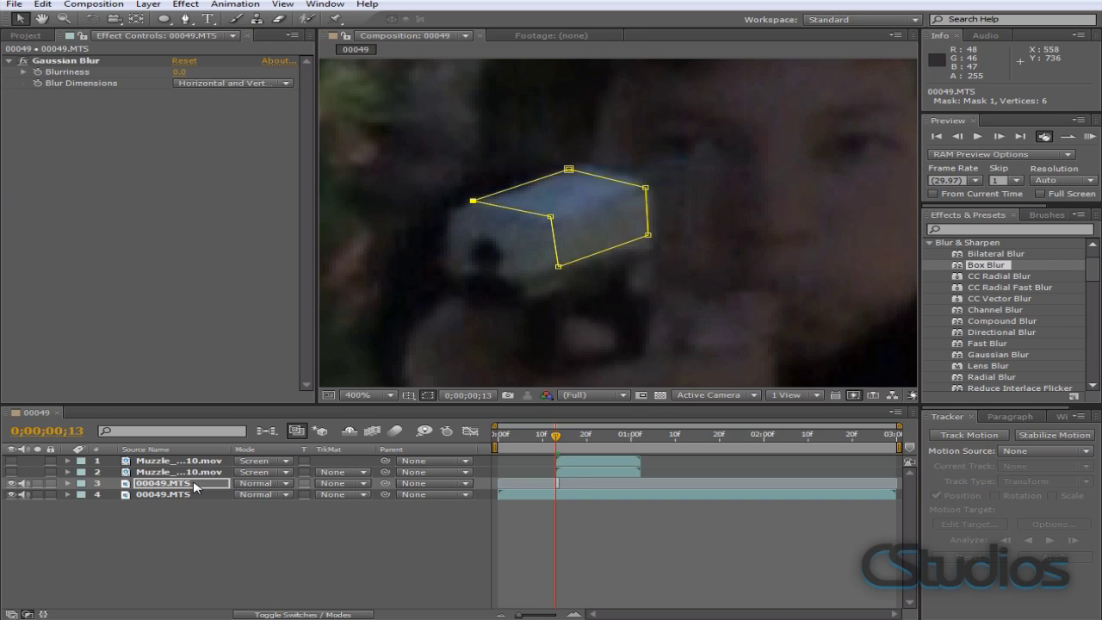
# Step: Free-transform the mask and shift it up and right over the gun
pyautogui.doubleClick(651, 185)
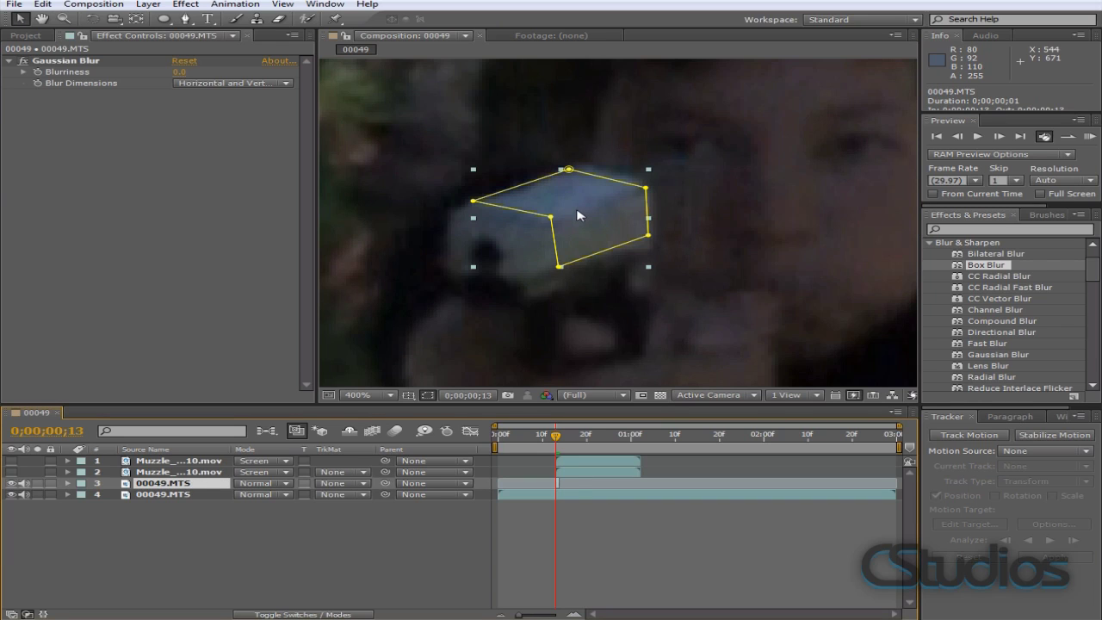
pyautogui.moveTo(577, 215); pyautogui.dragTo(566, 207)
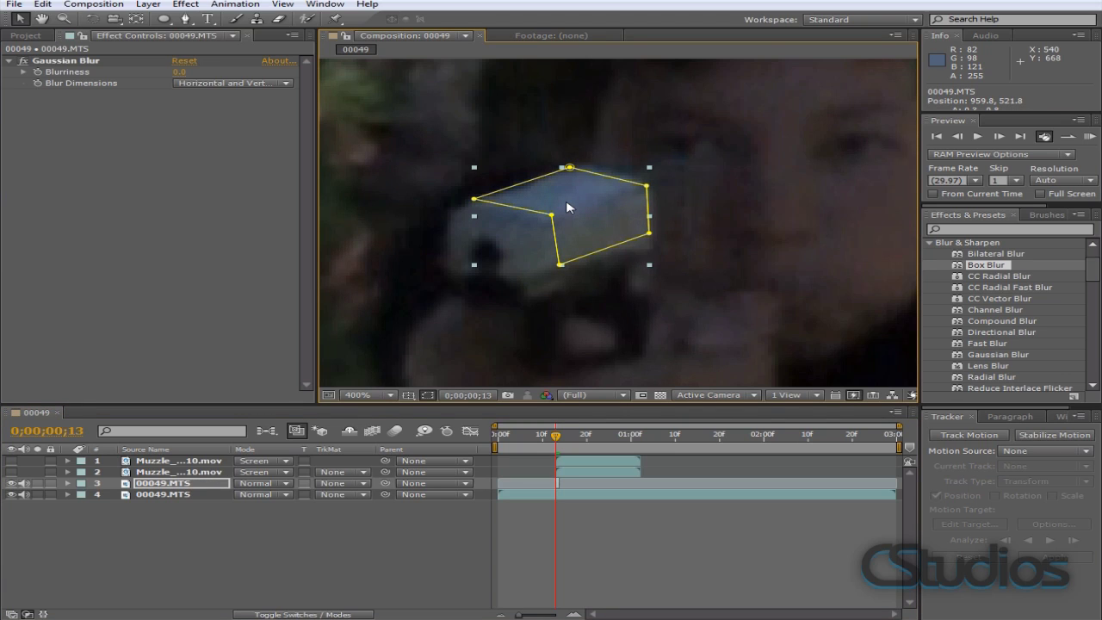
pyautogui.moveTo(567, 206); pyautogui.dragTo(610, 211)
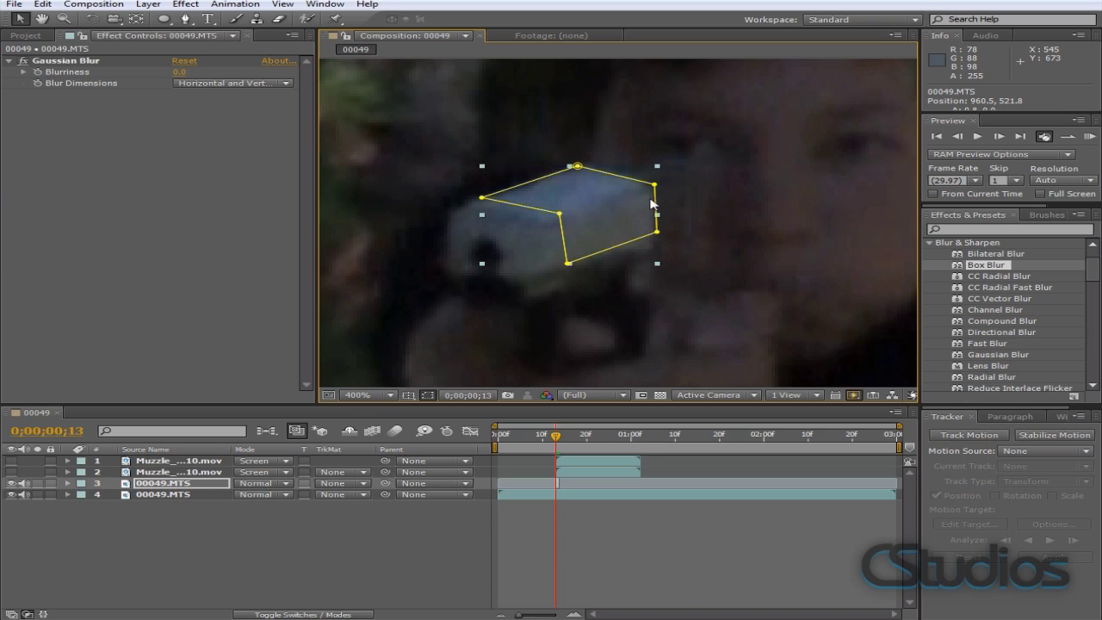
pyautogui.click(644, 194)
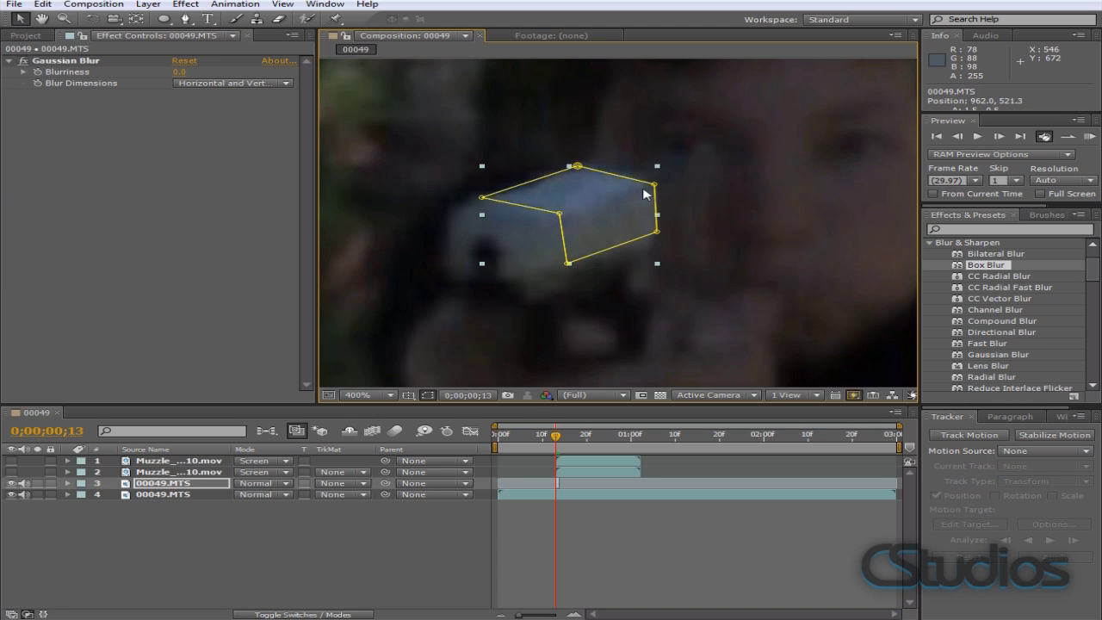
pyautogui.moveTo(644, 194); pyautogui.dragTo(651, 193)
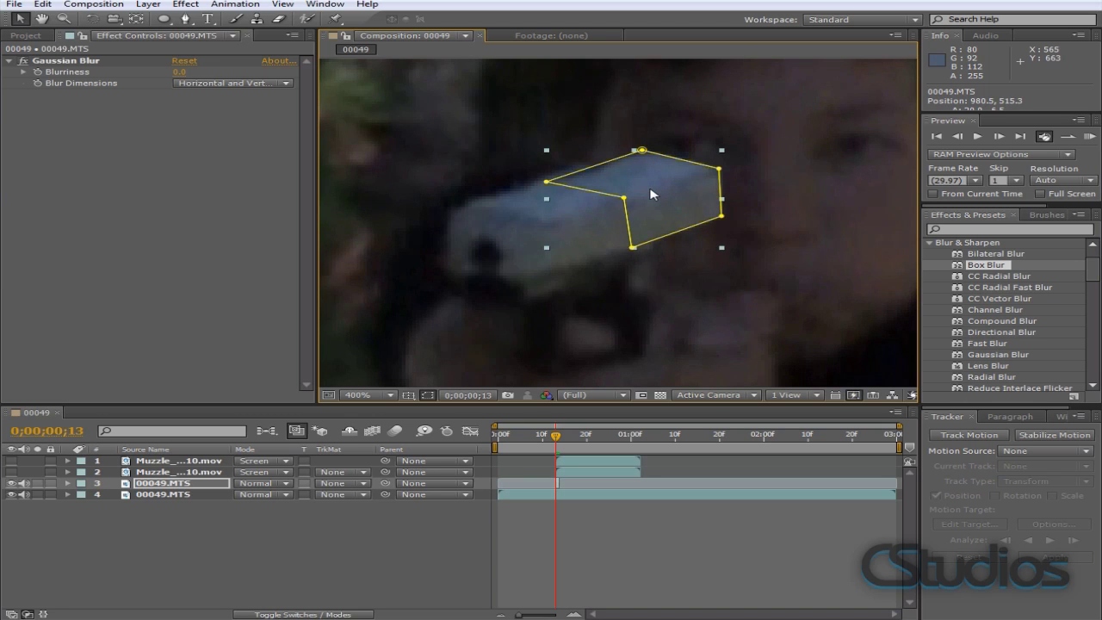
pyautogui.moveTo(651, 194); pyautogui.dragTo(637, 190)
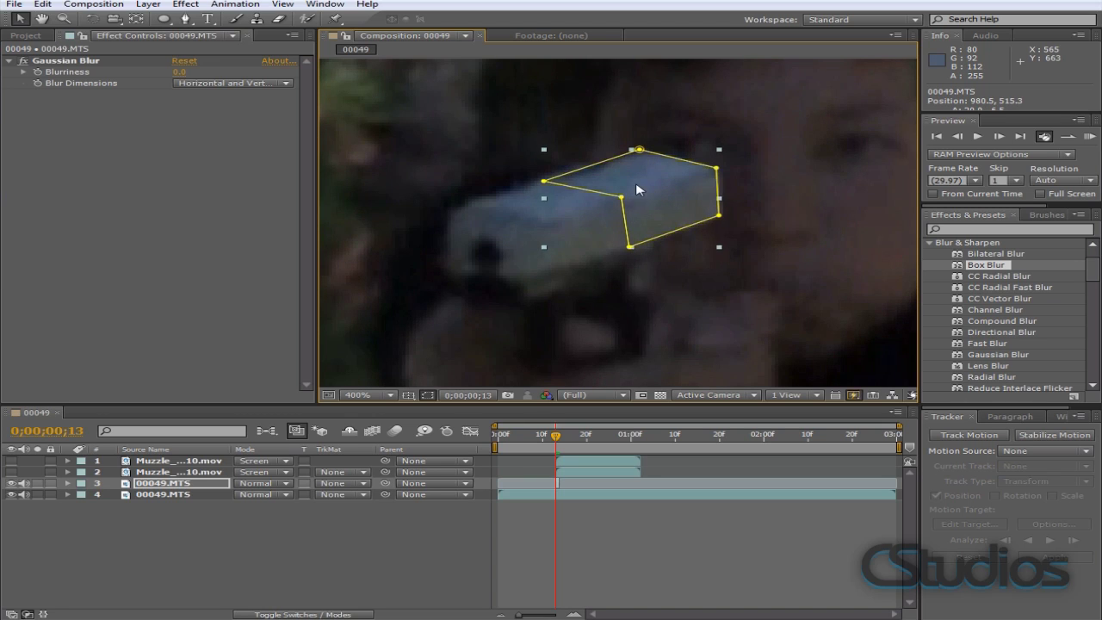
# Step: Move the mask's left and top points onto the gun's edges and shift the mask up-left
pyautogui.click(543, 183)
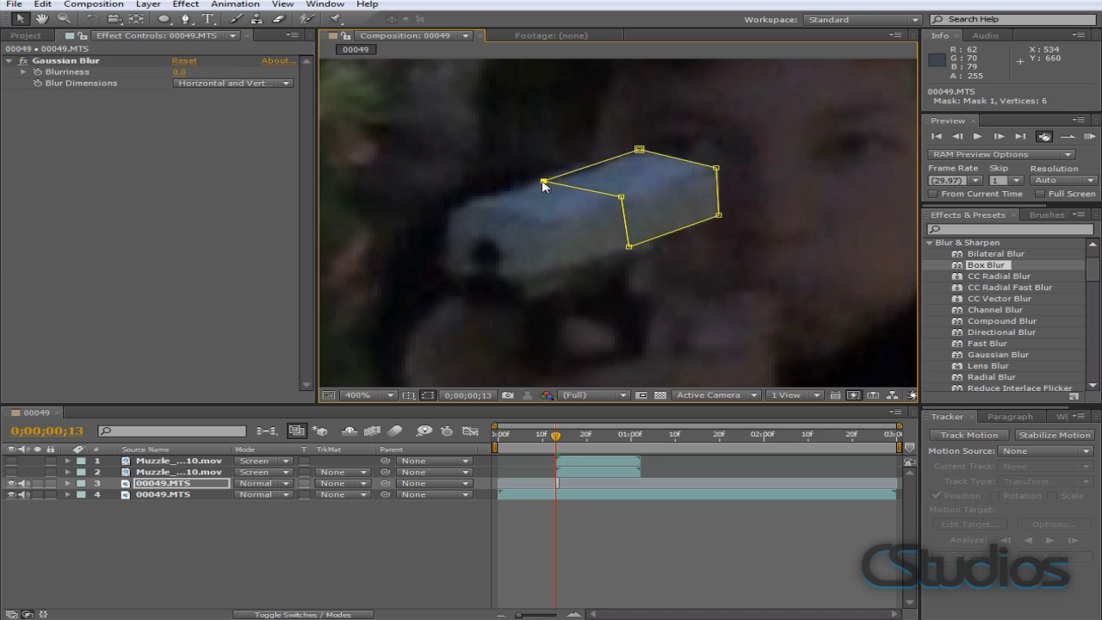
pyautogui.moveTo(543, 182); pyautogui.dragTo(557, 187)
pyautogui.click(640, 151)
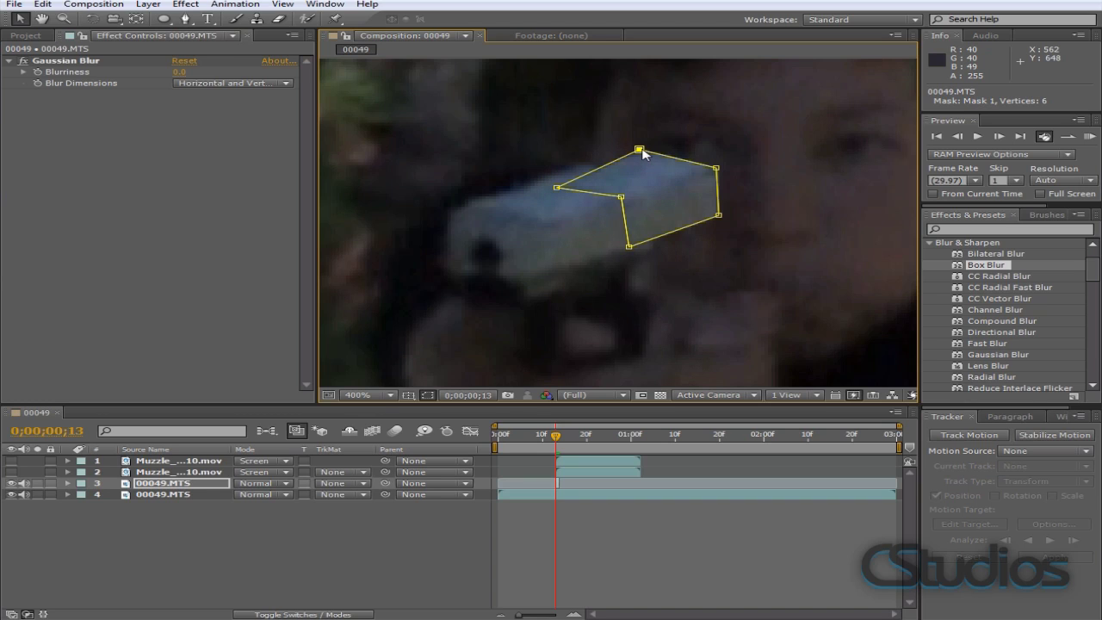
pyautogui.moveTo(641, 151); pyautogui.dragTo(648, 161)
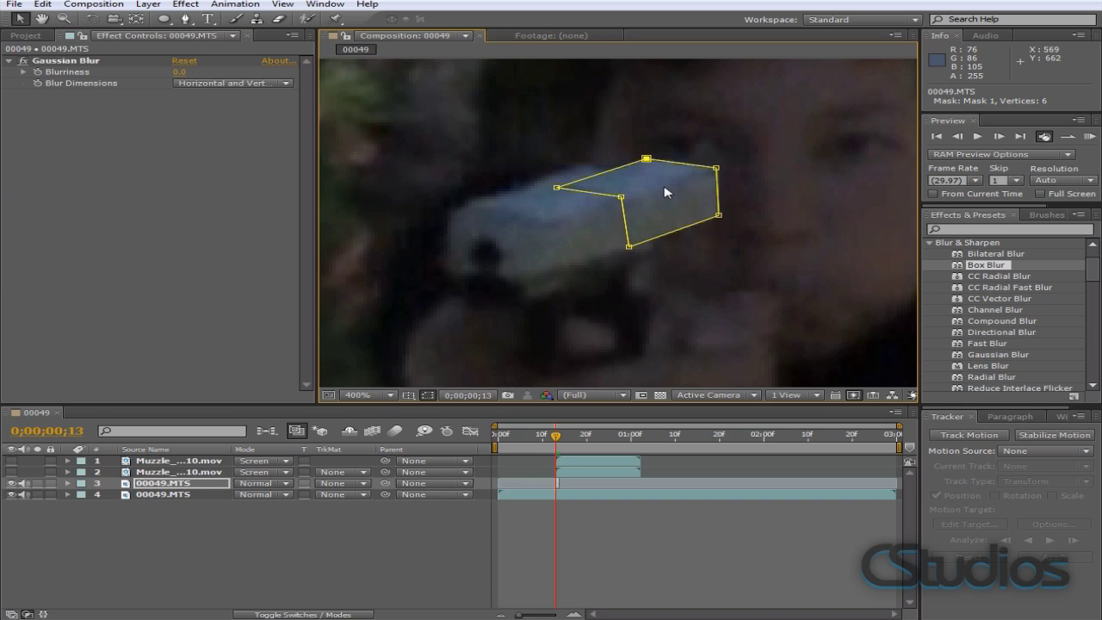
pyautogui.doubleClick(664, 192)
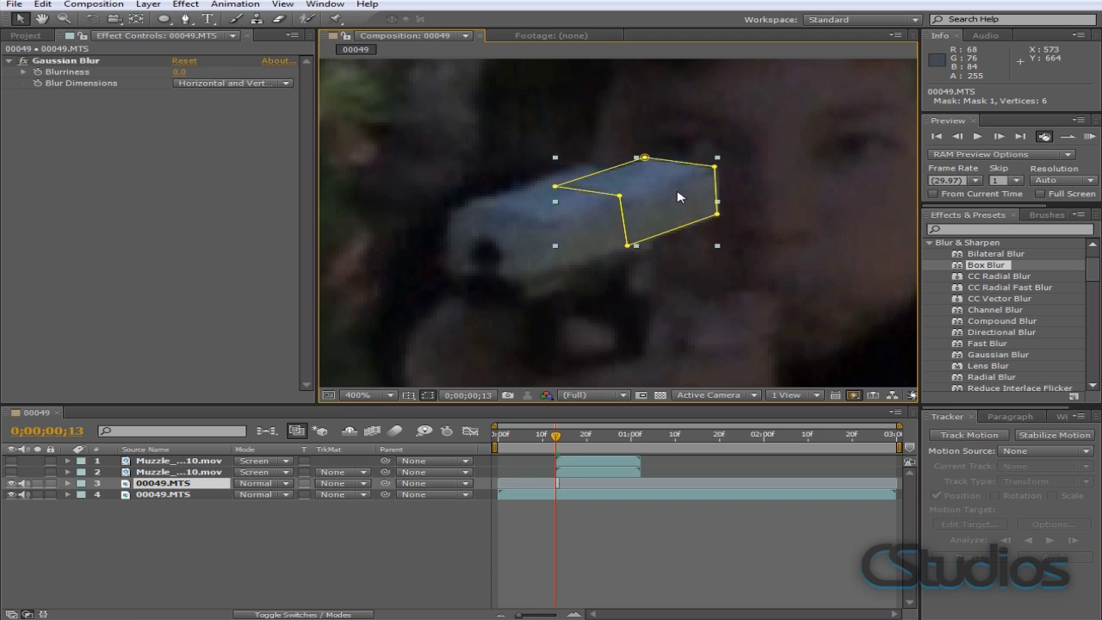
pyautogui.click(670, 185)
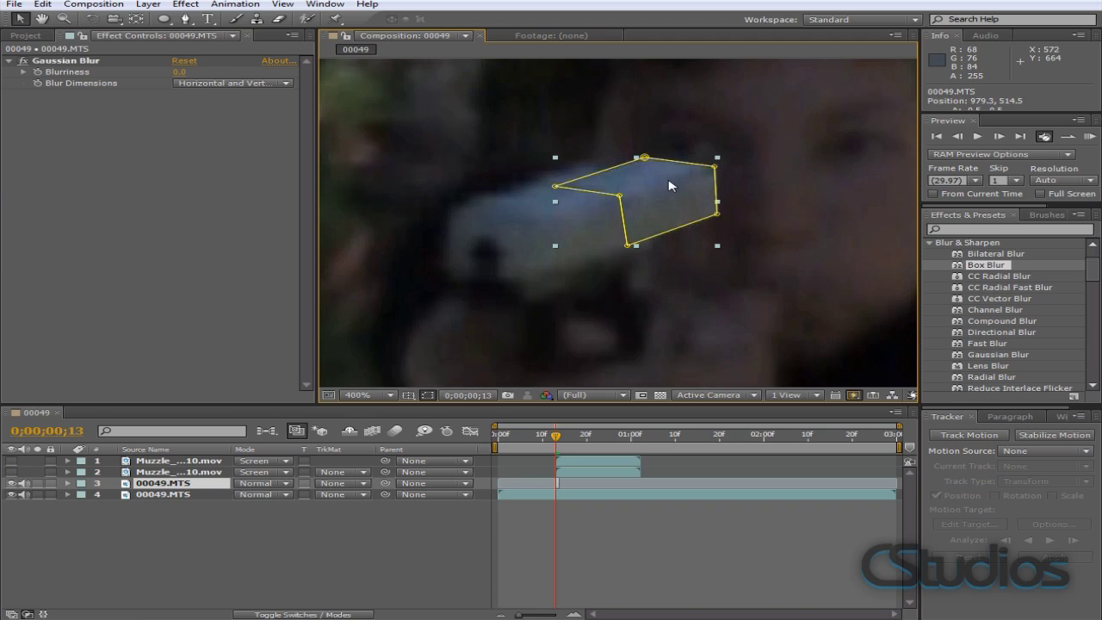
pyautogui.moveTo(670, 185); pyautogui.dragTo(662, 173)
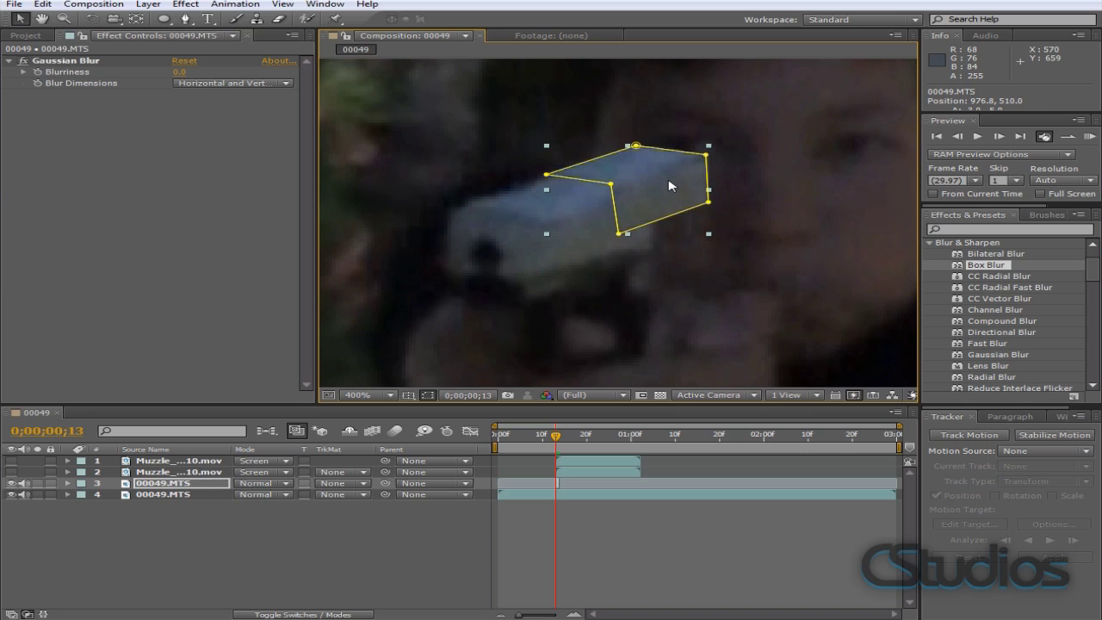
# Step: Deselect the layer and step a frame back and forward to review frame 13
pyautogui.click(342, 543)
pyautogui.scroll(-1, 684, 238)
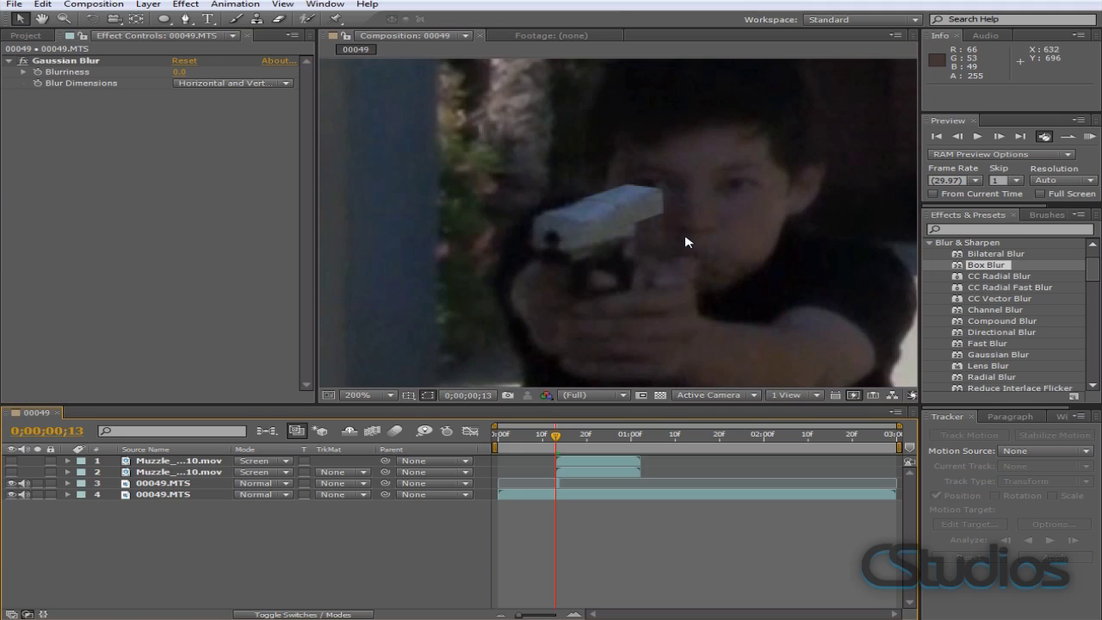
pyautogui.click(956, 136)
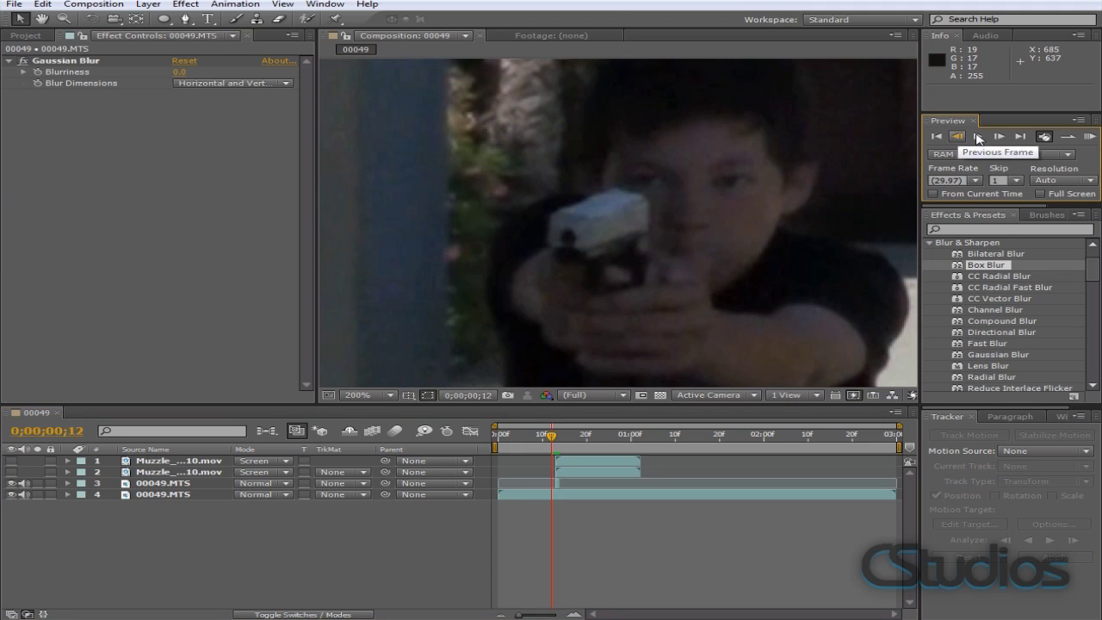
pyautogui.click(1000, 137)
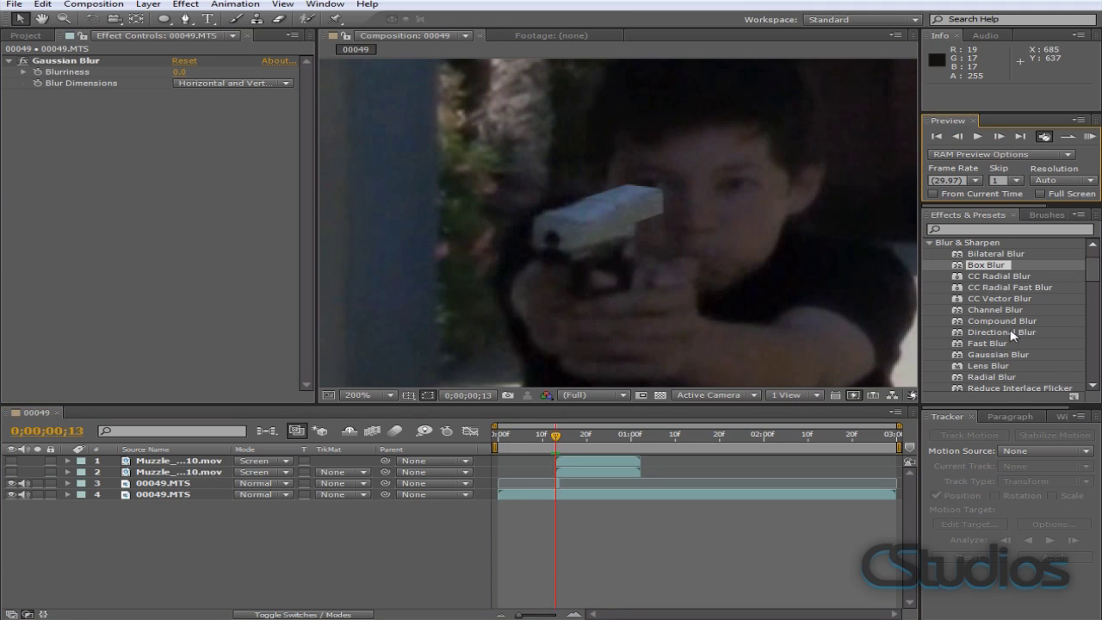
# Step: Apply a second Gaussian Blur to the masked footage copy, trying Blurriness 2 then settling on 3.0
pyautogui.click(995, 357)
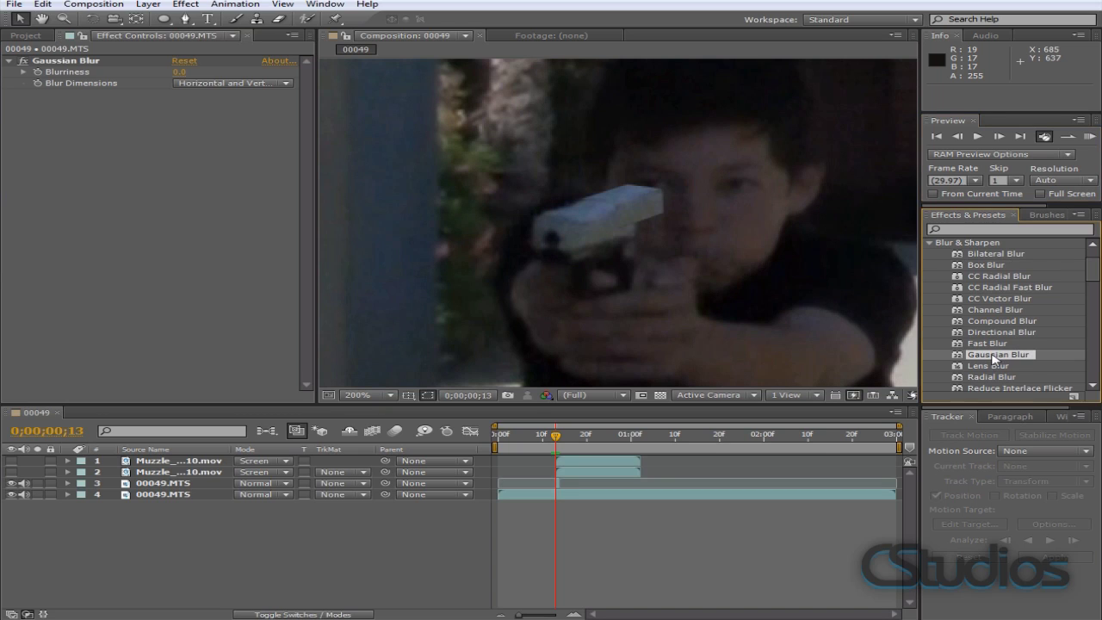
pyautogui.moveTo(995, 357); pyautogui.dragTo(161, 486)
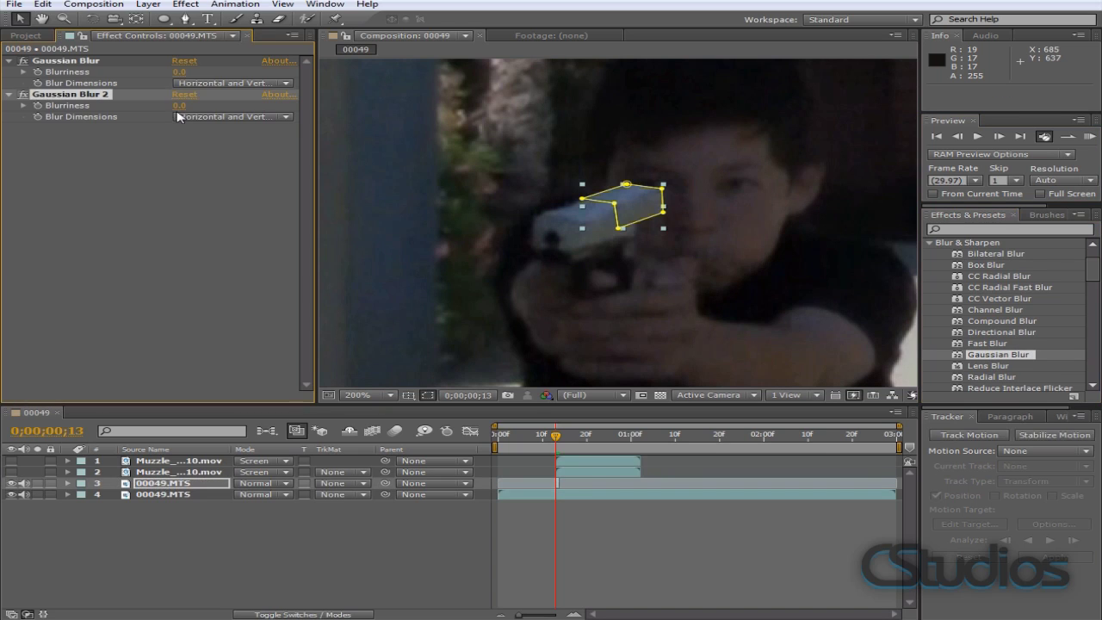
pyautogui.click(181, 106)
pyautogui.click(179, 106)
pyautogui.write('2')
pyautogui.press('Return')
pyautogui.click(301, 553)
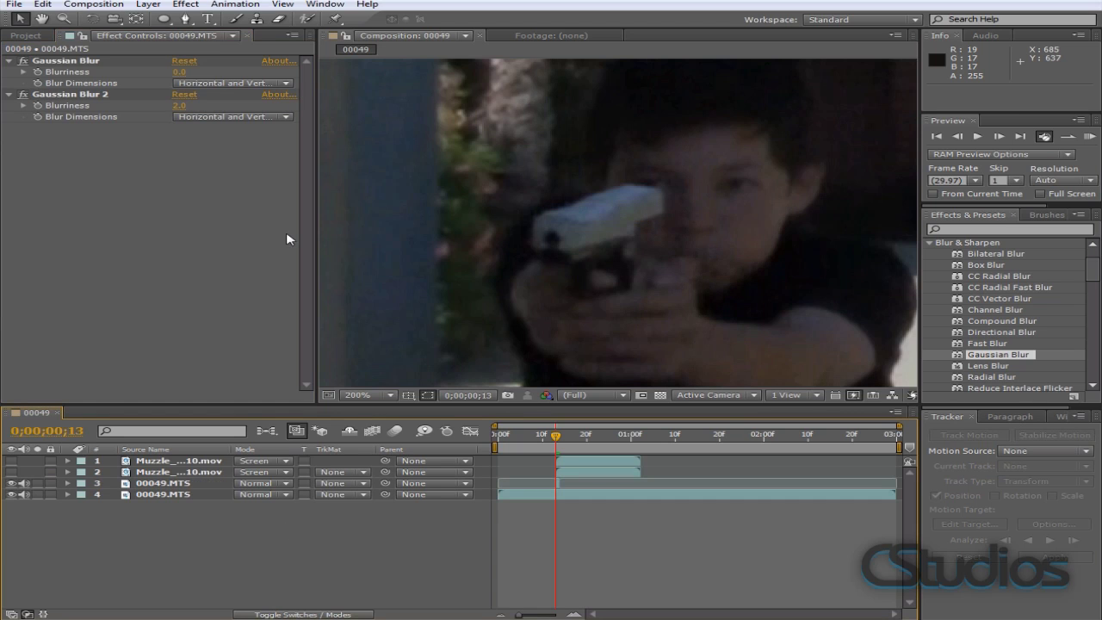
pyautogui.click(181, 105)
pyautogui.write('3')
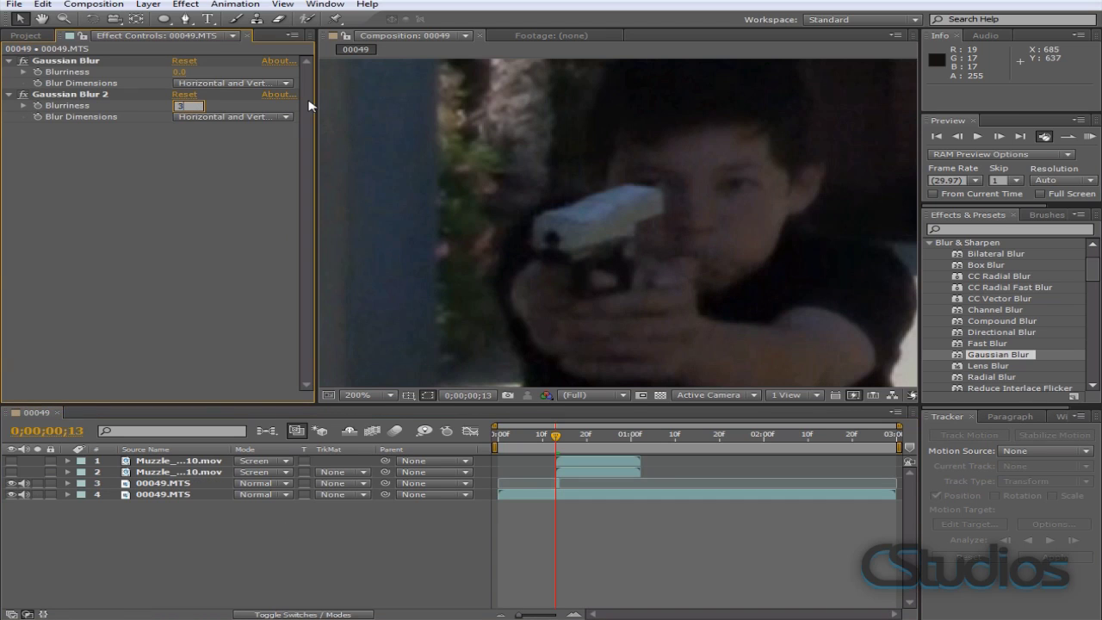
pyautogui.press('Return')
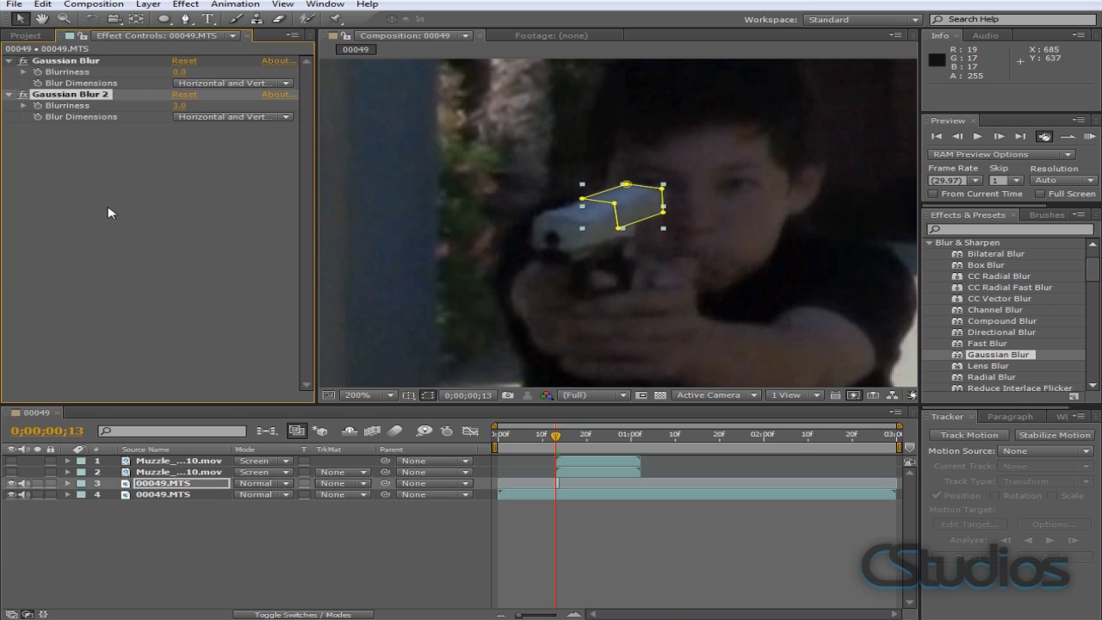
pyautogui.click(158, 568)
# Step: Zoom the Composition viewer in and out to frame the boy's gun
pyautogui.scroll(-1, 635, 234)
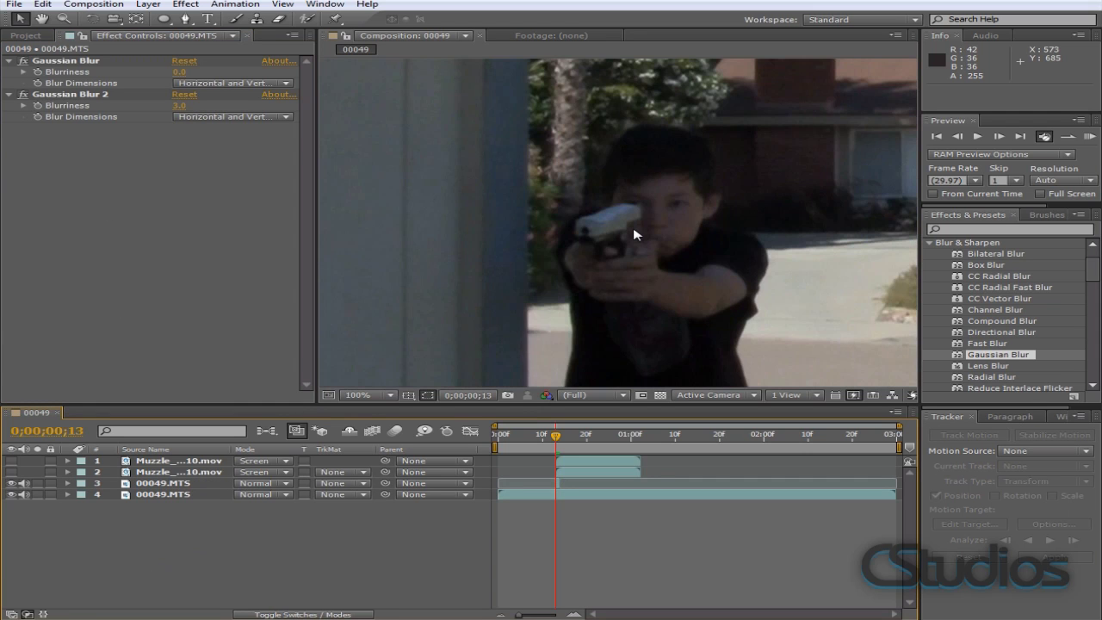
pyautogui.scroll(-1, 634, 234)
pyautogui.scroll(2, 634, 235)
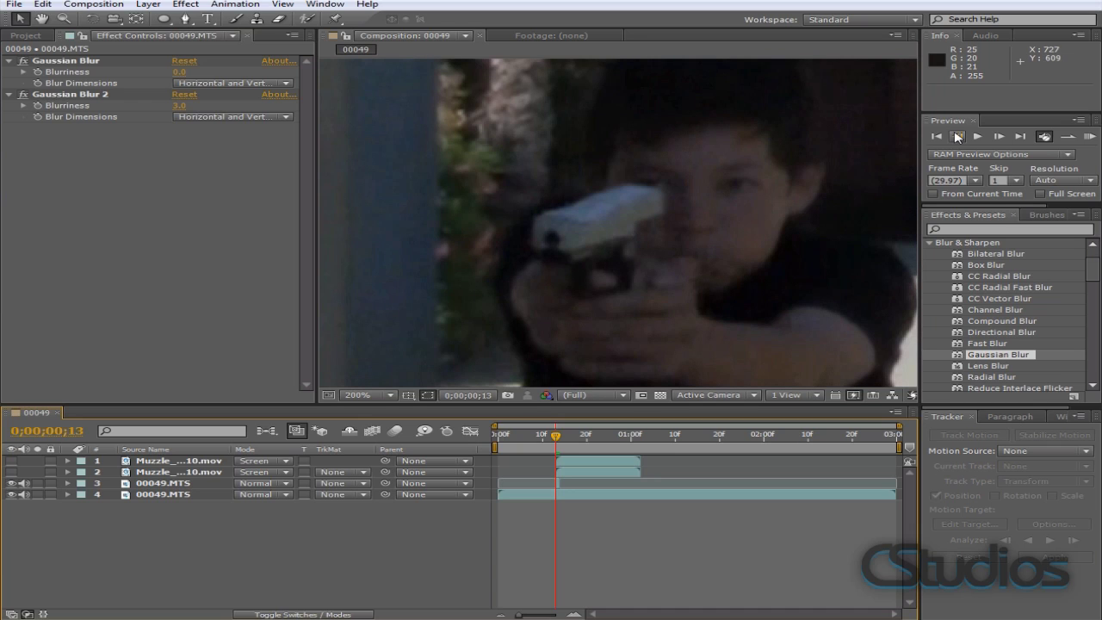
# Step: Show both muzzle-flash layers and step from the frame before the flash to the flash
pyautogui.click(11, 462)
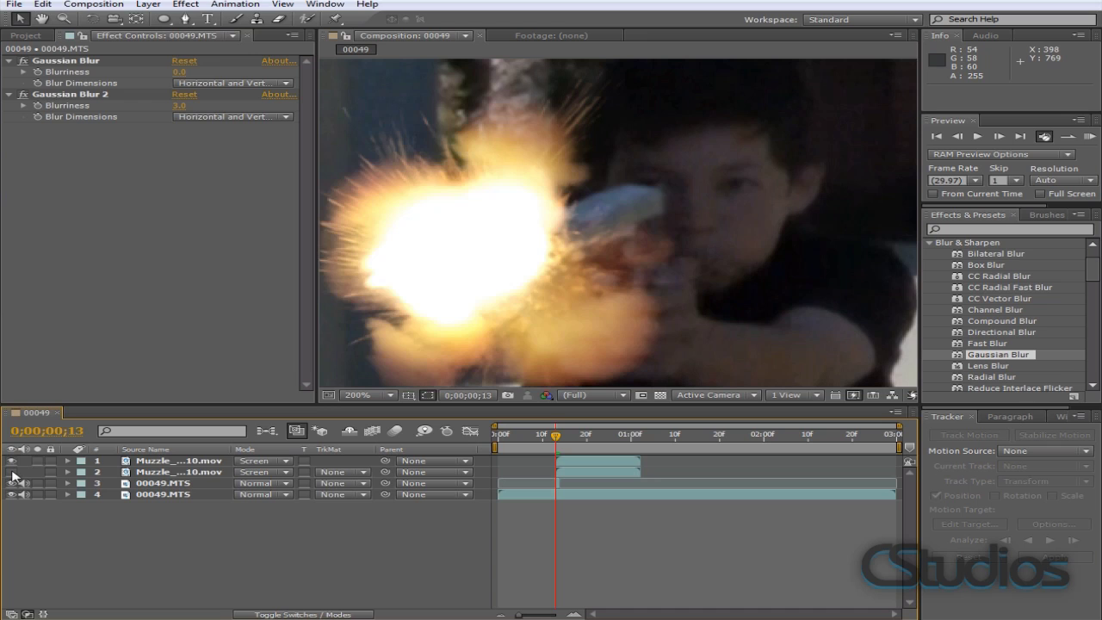
pyautogui.click(11, 473)
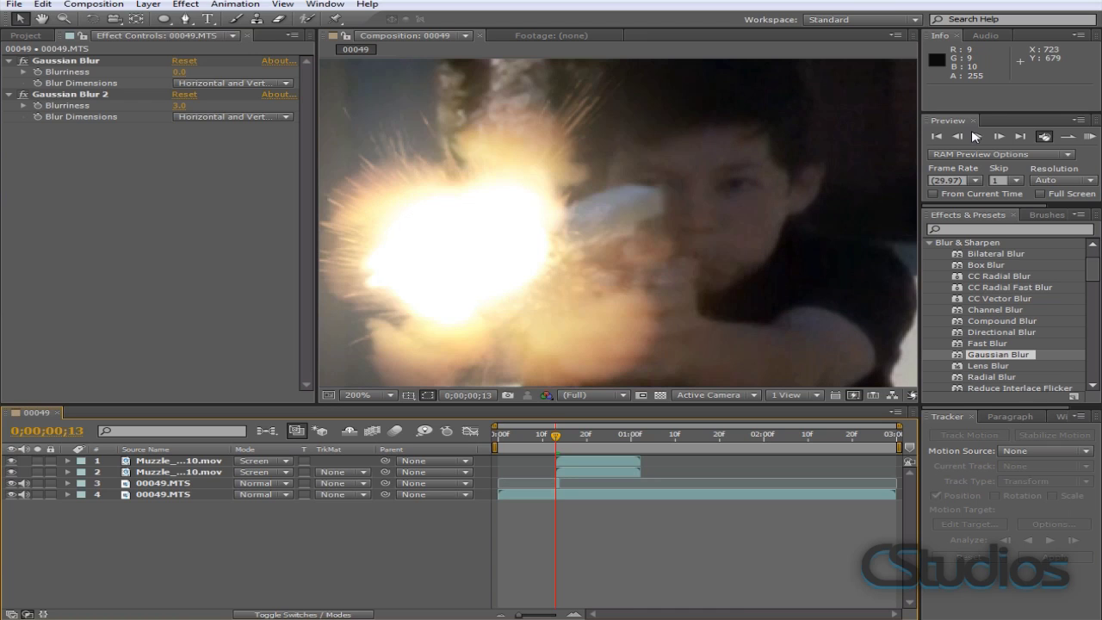
pyautogui.click(958, 138)
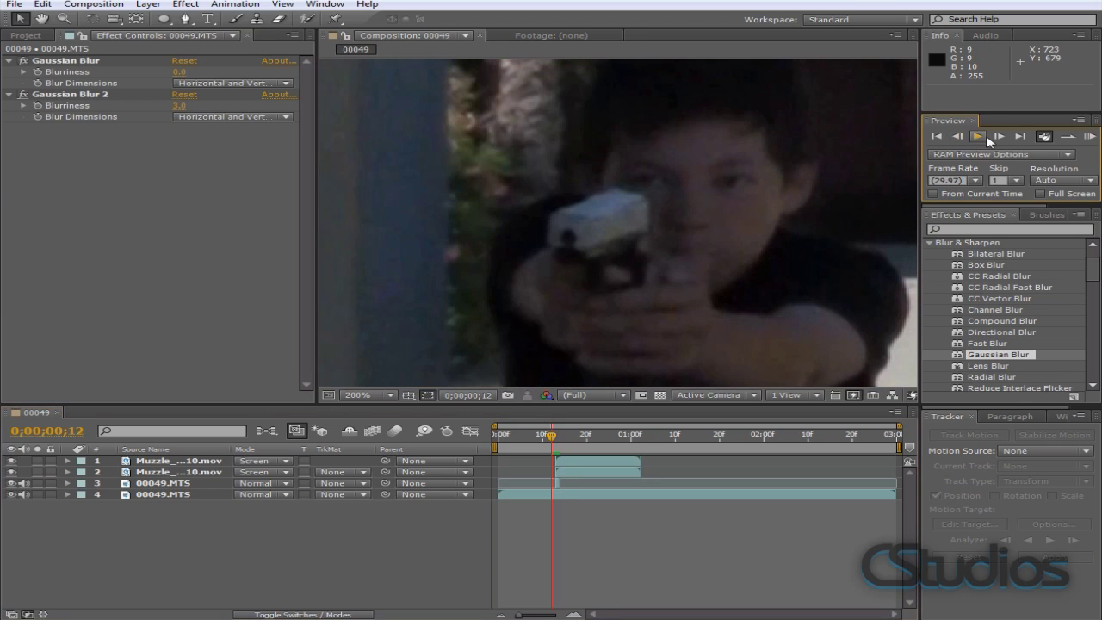
pyautogui.click(999, 138)
pyautogui.click(999, 138)
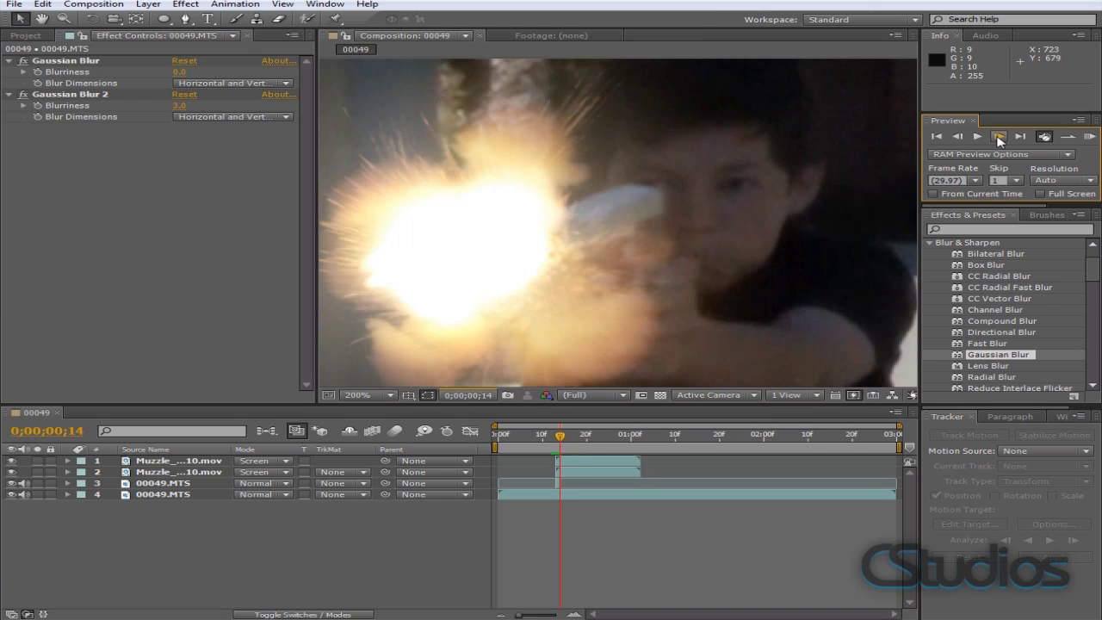
# Step: Zoom the viewer and step between frames 12 and 13 to inspect the flash at the barrel
pyautogui.scroll(-1, 696, 244)
pyautogui.scroll(-1, 696, 243)
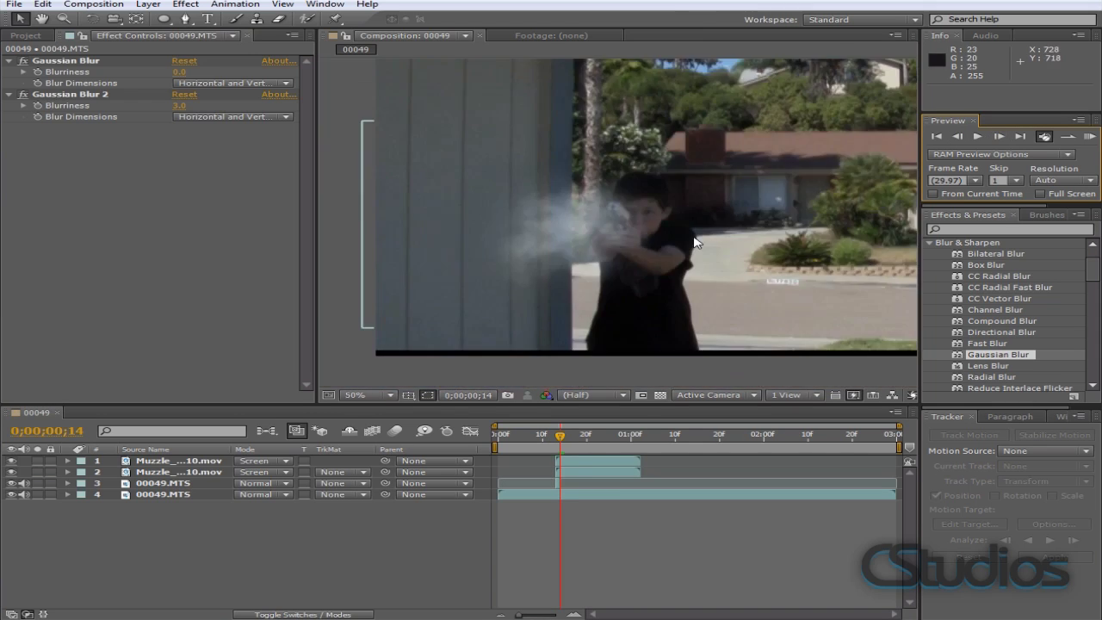
pyautogui.scroll(1, 696, 244)
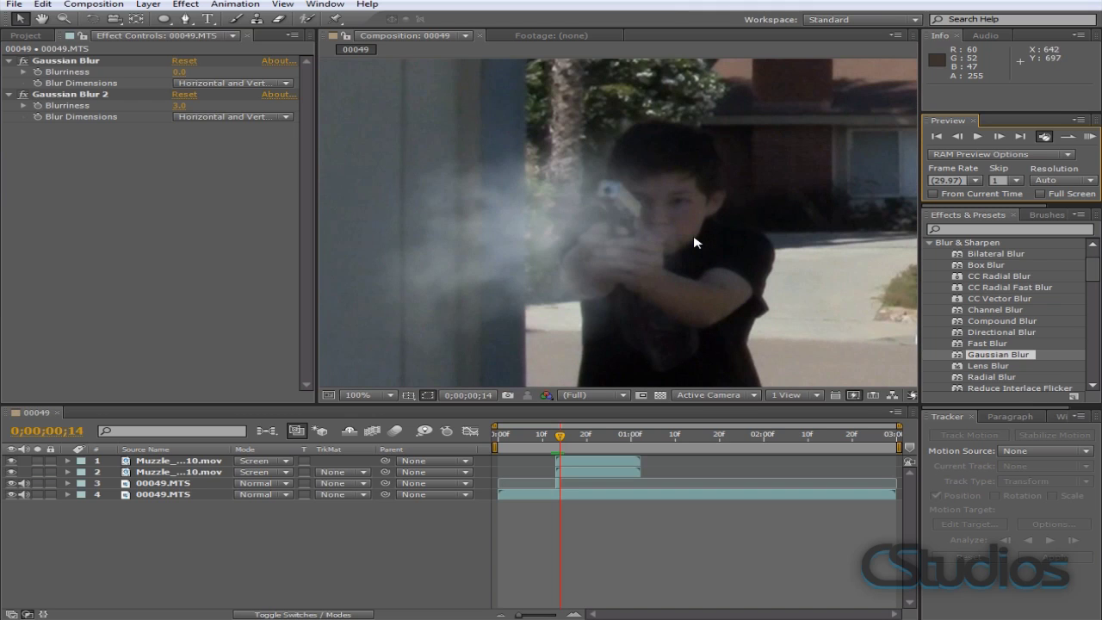
pyautogui.click(958, 137)
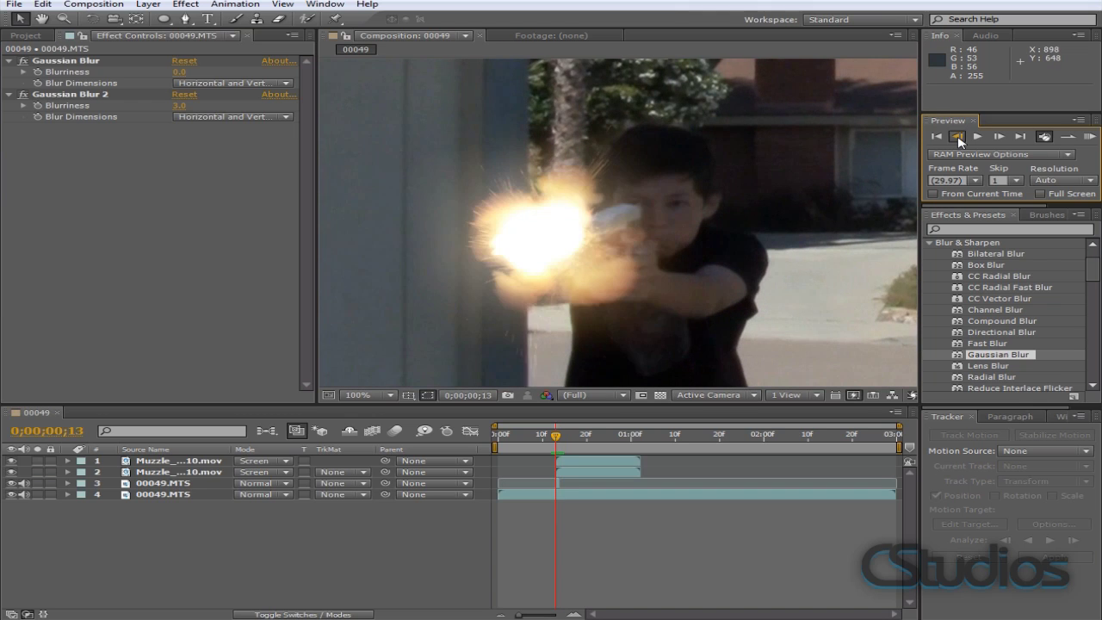
pyautogui.click(958, 137)
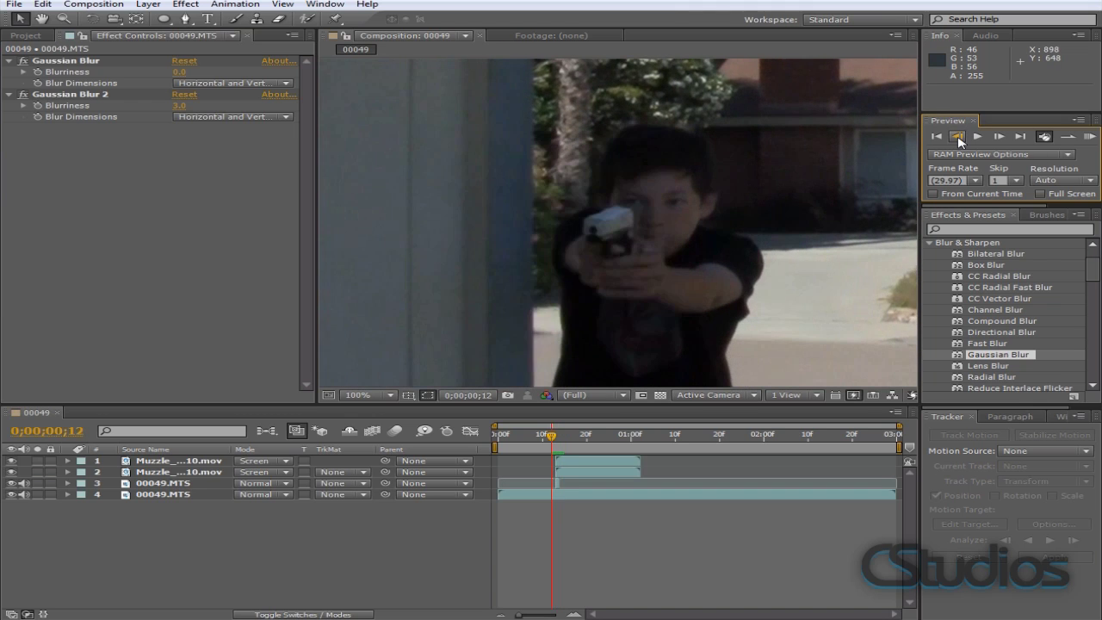
pyautogui.click(1001, 138)
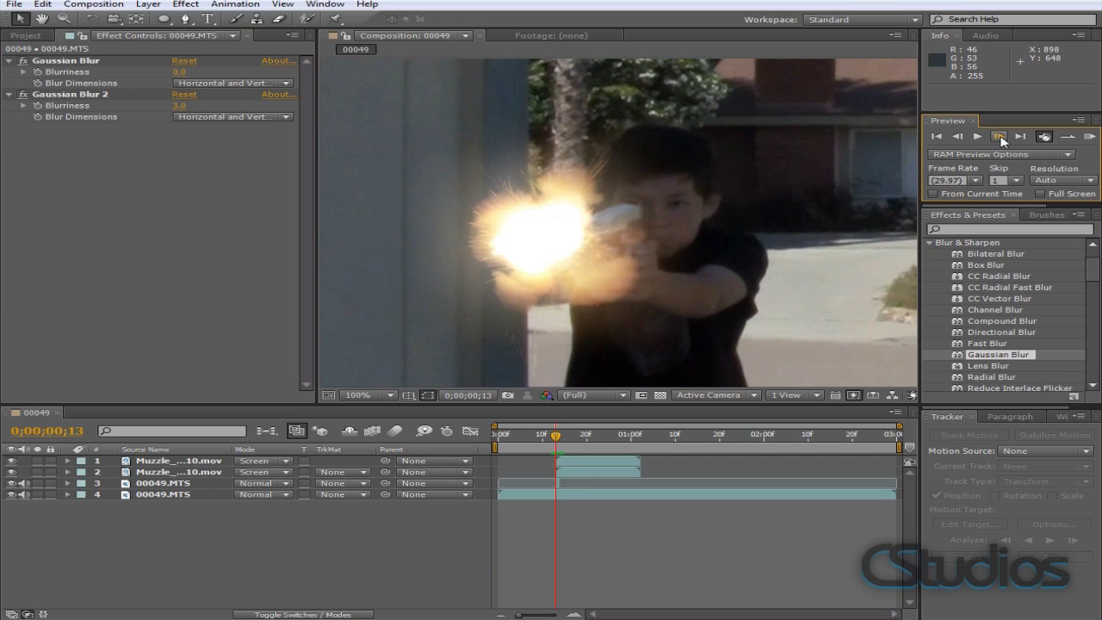